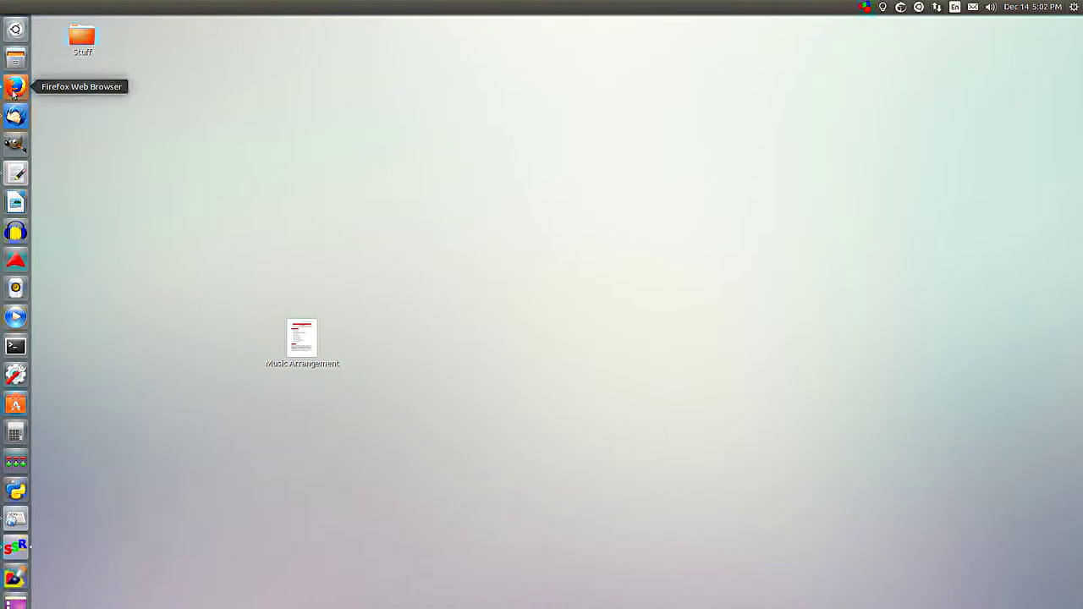
- View the ArchWiki page on desktop entries in Firefox, and minimize the browser
{"action": "left_click", "coordinate": [12, 89]}
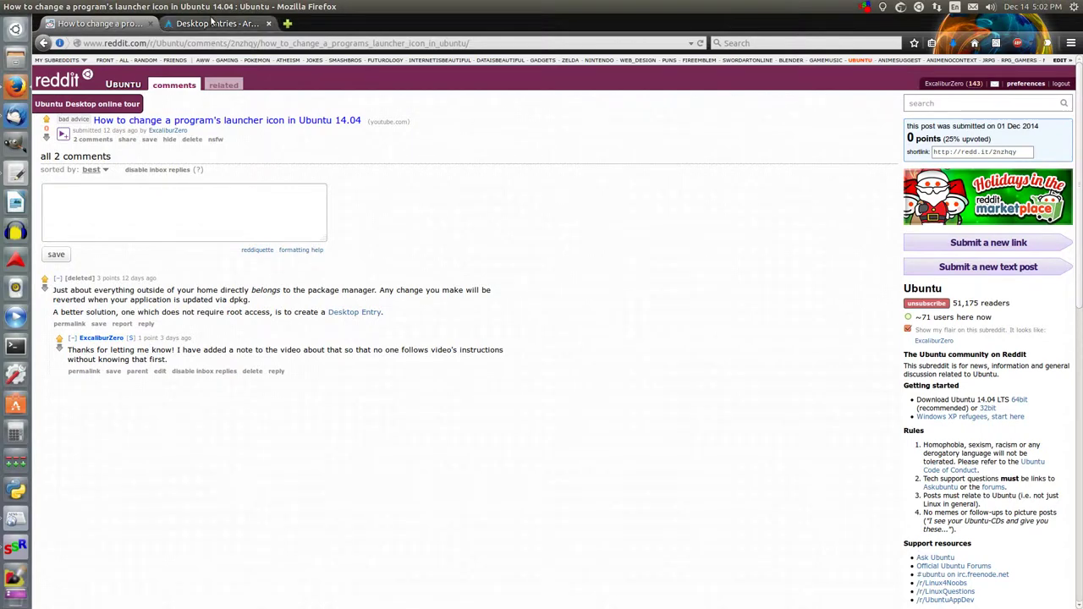
{"action": "left_click", "coordinate": [212, 23]}
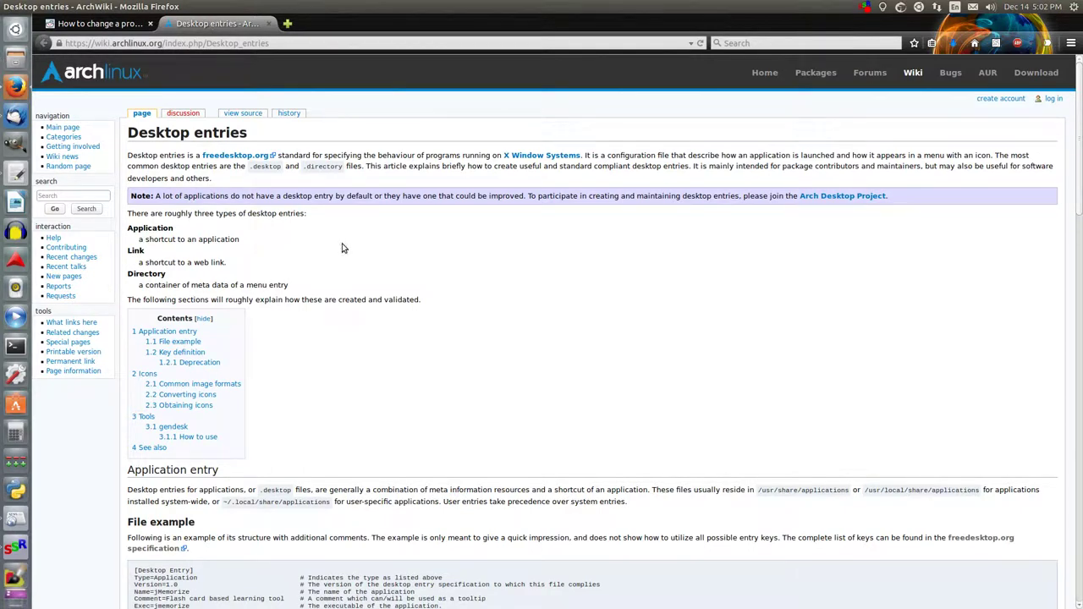
{"action": "mouse_move", "coordinate": [17, 7]}
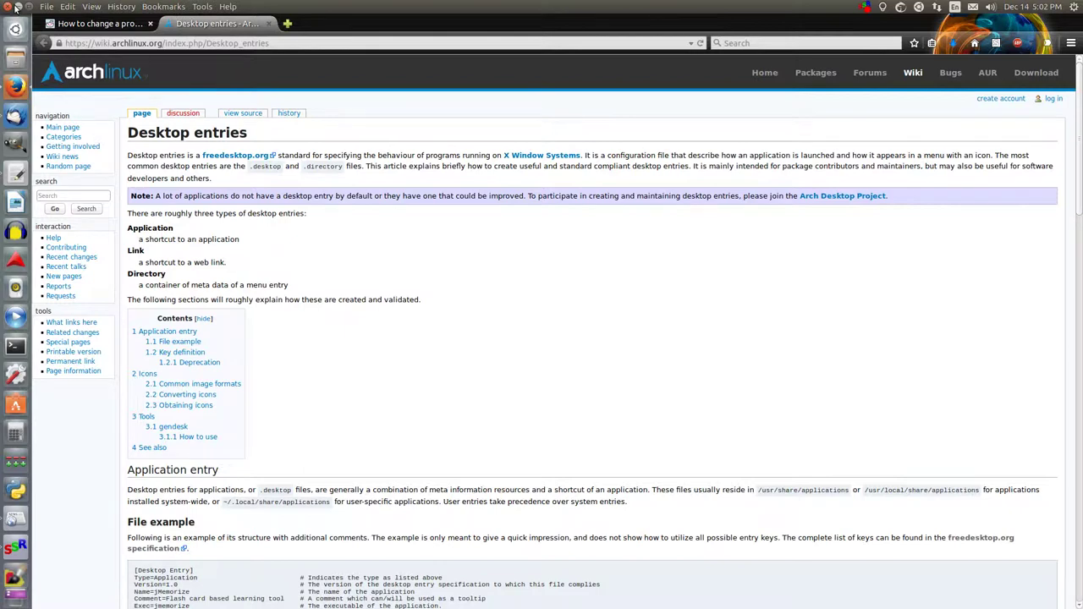
{"action": "left_click", "coordinate": [17, 7]}
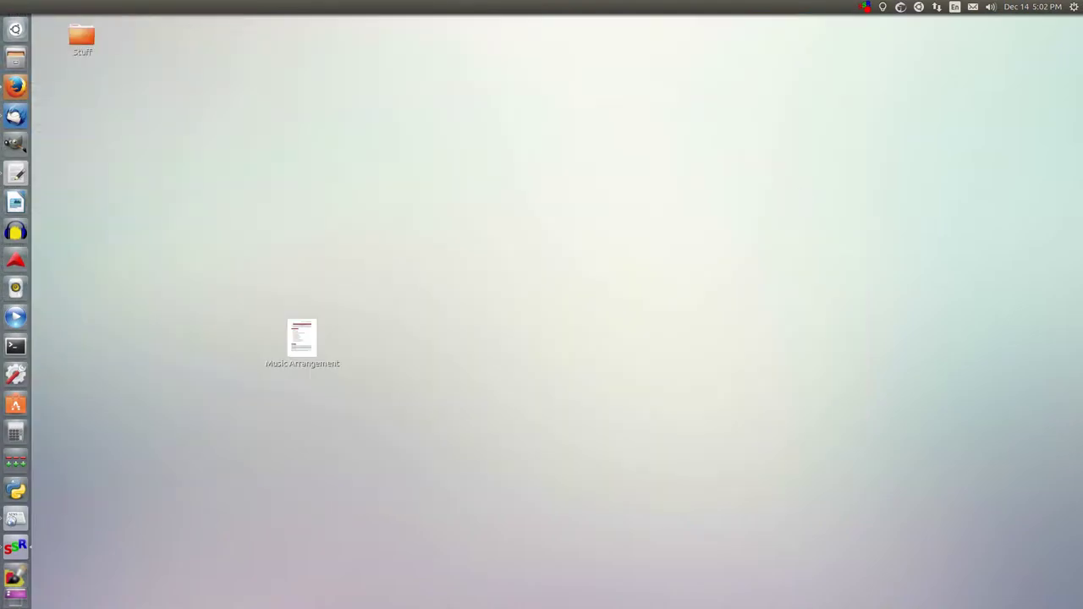
- Review the Computer and Home applications folder paths in the gedit note, moving its window clear of the desktop's upper area
{"action": "left_click_drag", "start_coordinate": [941, 245], "coordinate": [517, 116]}
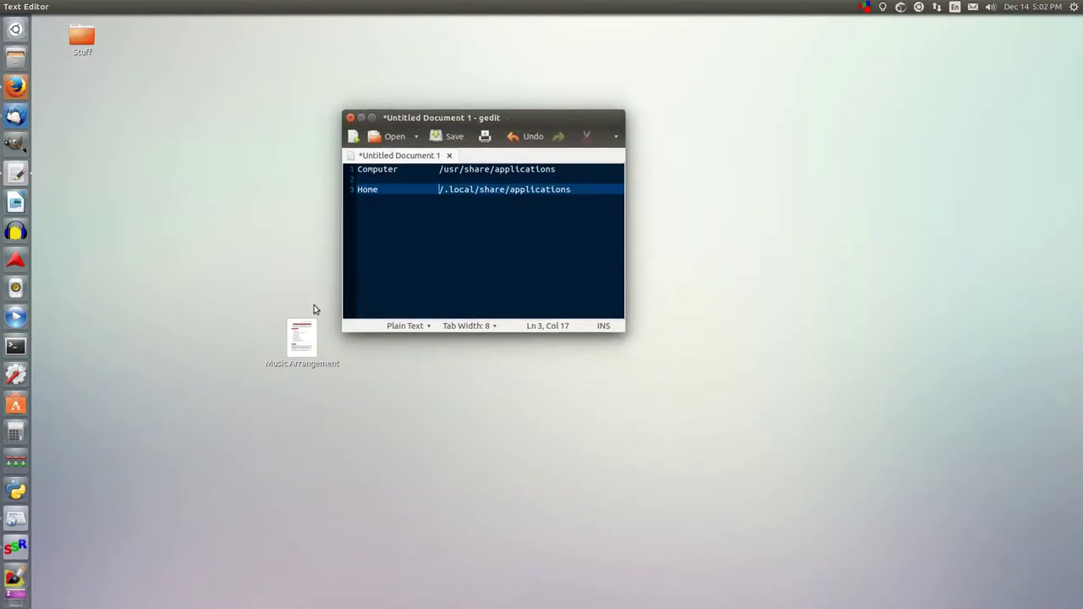
{"action": "left_click", "coordinate": [359, 169]}
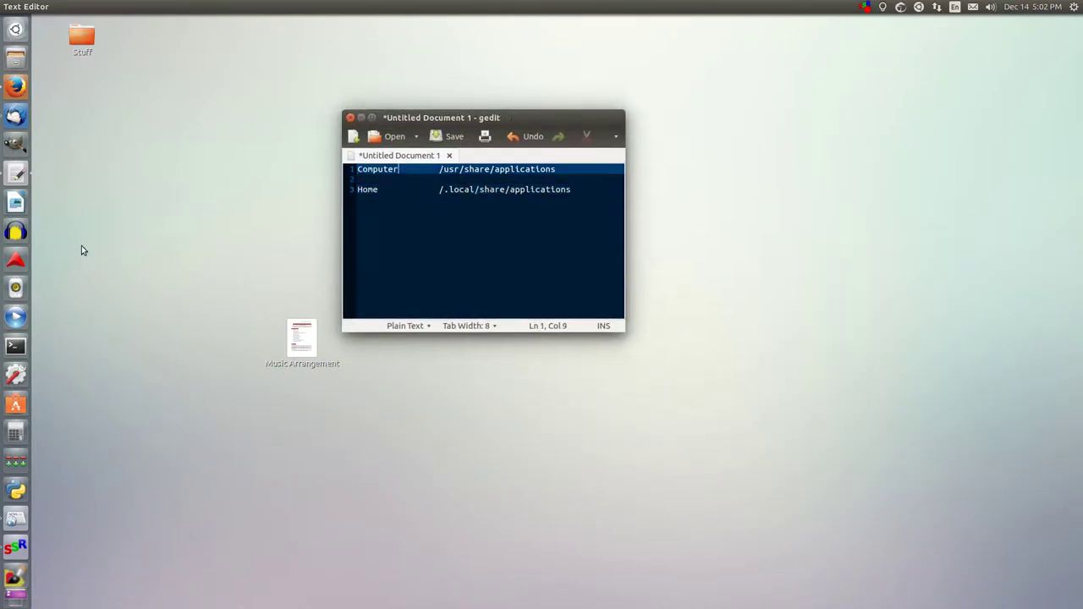
{"action": "left_click", "coordinate": [440, 169]}
{"action": "left_click_drag", "start_coordinate": [513, 118], "coordinate": [944, 372]}
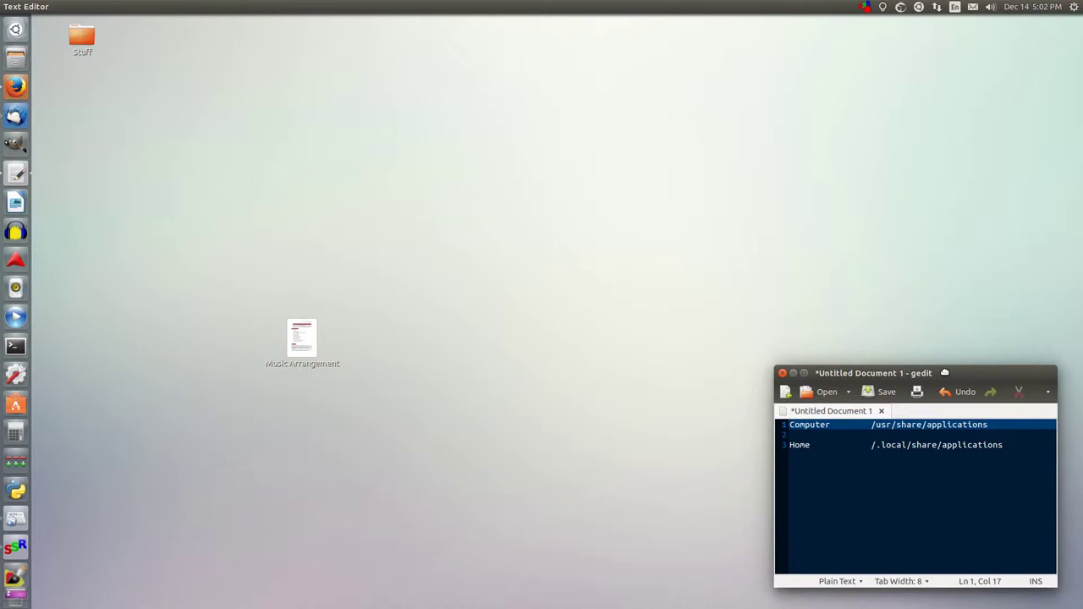
- Open the /usr/share/applications folder of the Computer in a file manager window
{"action": "left_click", "coordinate": [15, 58]}
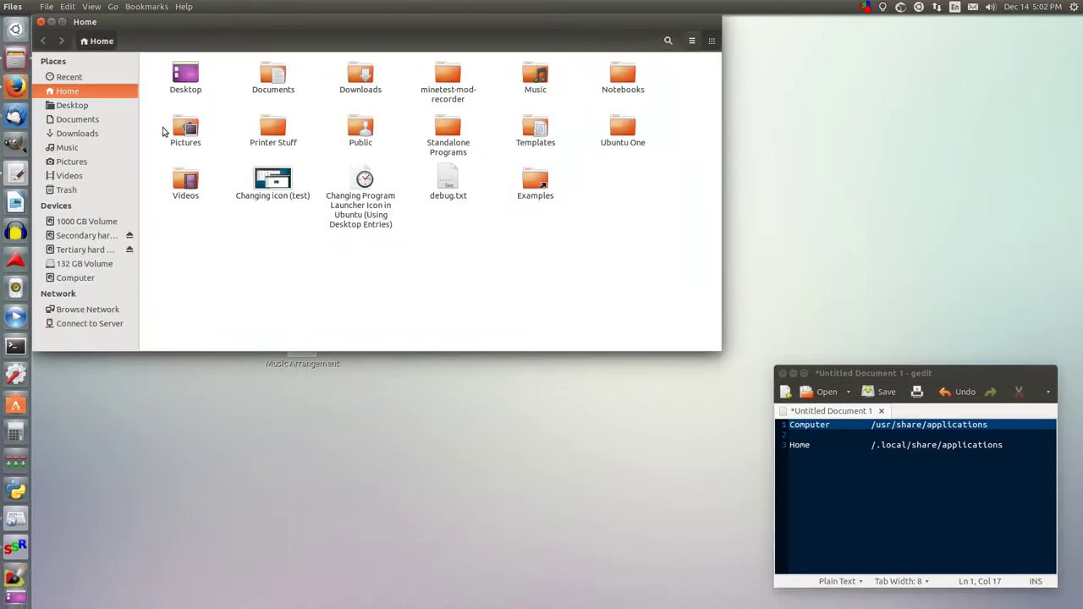
{"action": "left_click", "coordinate": [96, 280]}
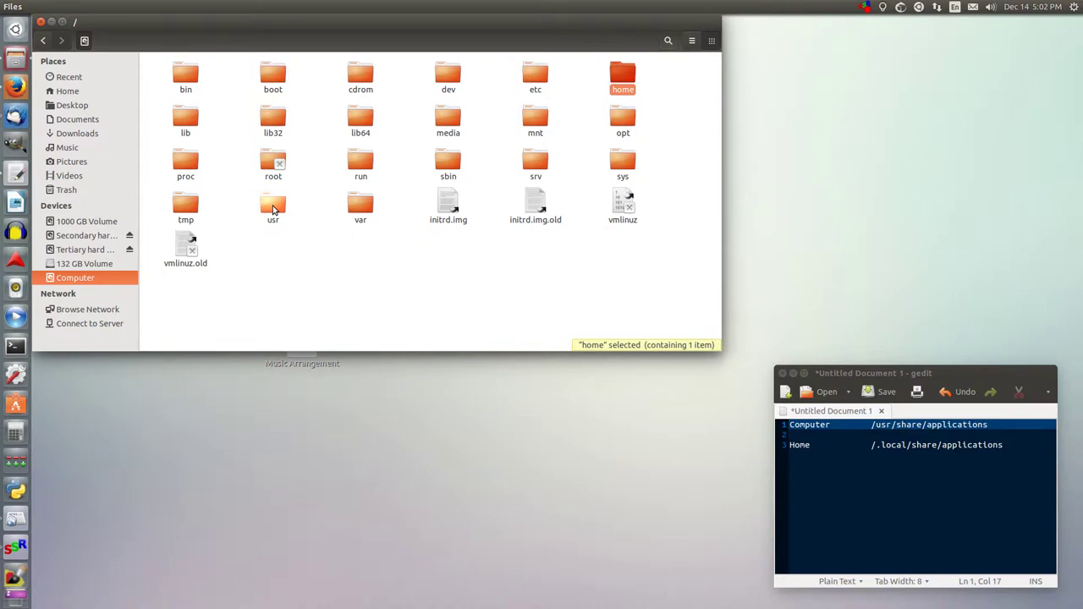
{"action": "double_click", "coordinate": [272, 209]}
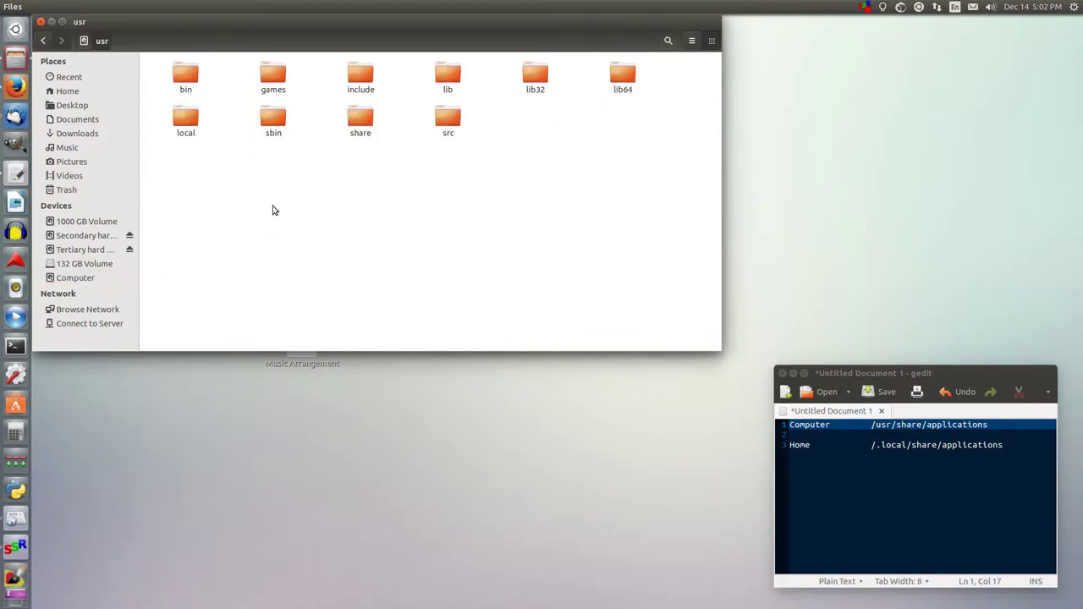
{"action": "double_click", "coordinate": [360, 122]}
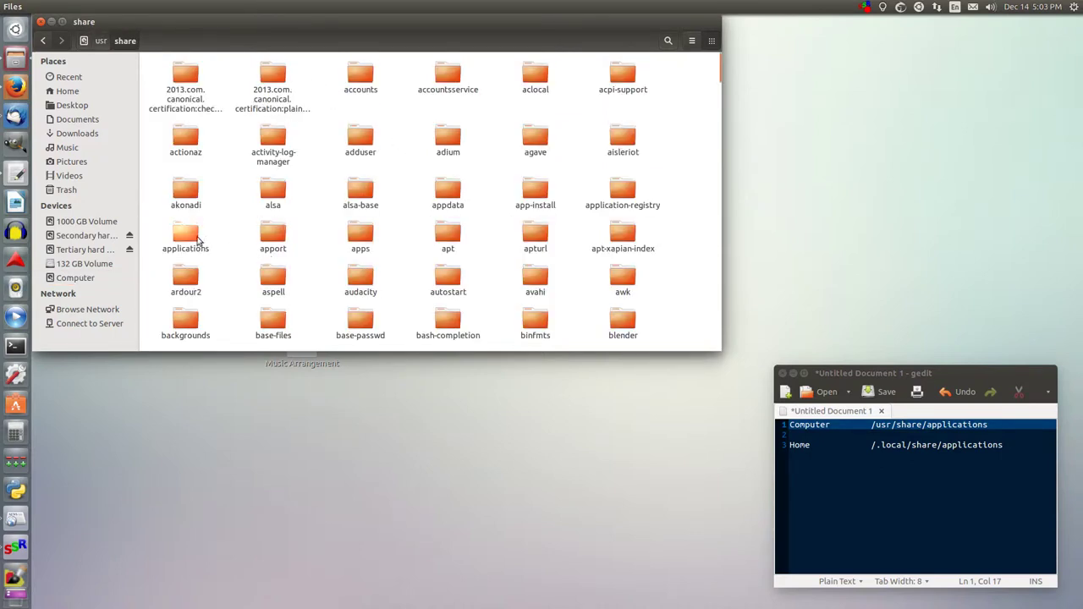
{"action": "double_click", "coordinate": [201, 230]}
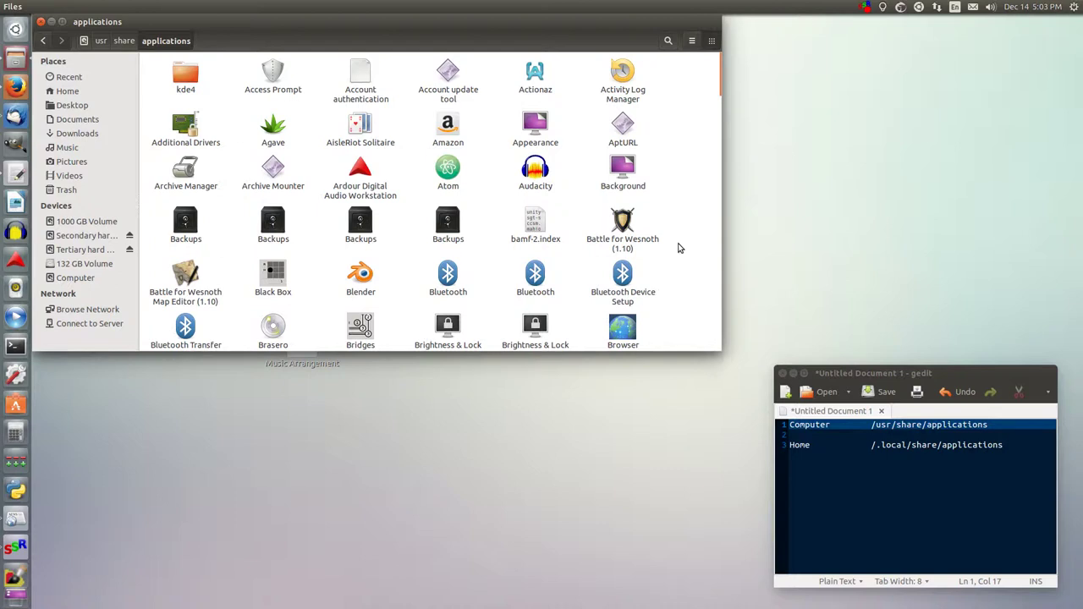
- Open a second file manager window, show hidden files in Home, and go to .local/share/applications
{"action": "left_click_drag", "start_coordinate": [863, 374], "coordinate": [860, 46]}
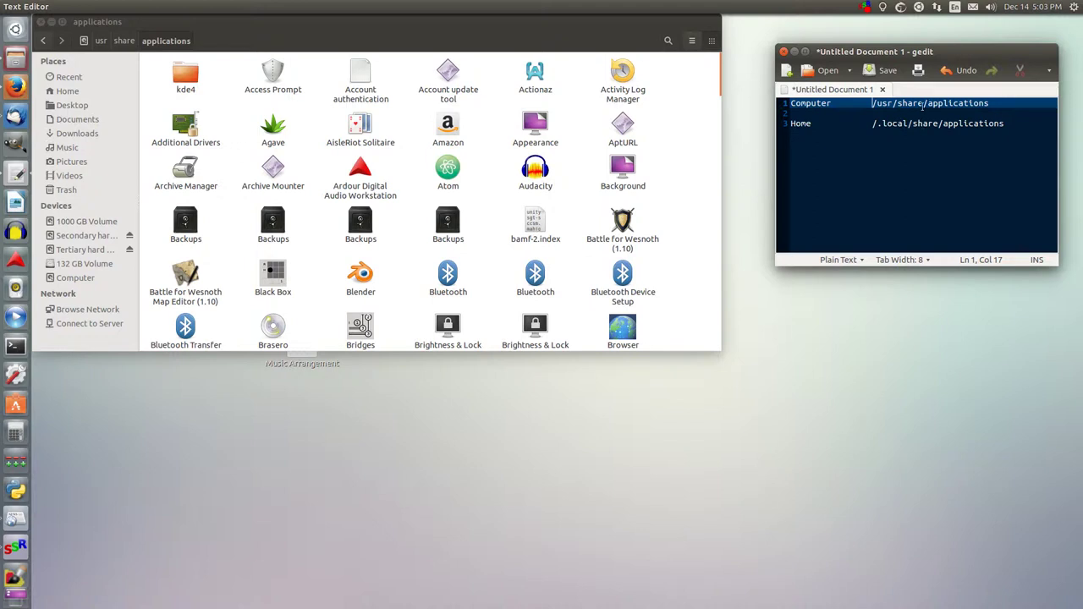
{"action": "left_click", "coordinate": [15, 57]}
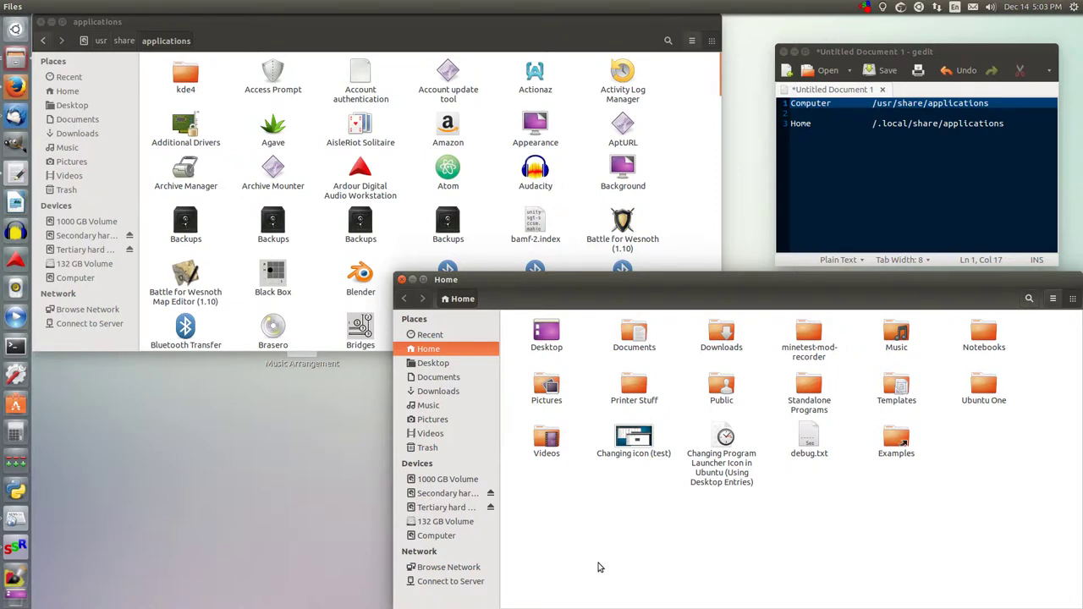
{"action": "key", "text": "ctrl+h"}
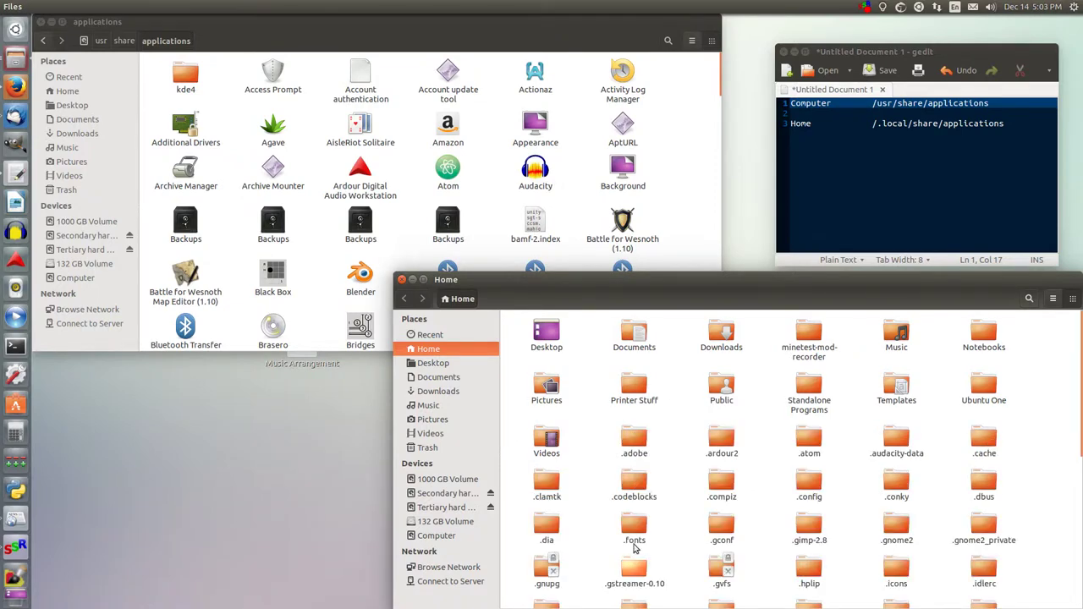
{"action": "scroll", "coordinate": [677, 430], "scroll_direction": "down", "scroll_amount": 2}
{"action": "scroll", "coordinate": [678, 431], "scroll_direction": "down", "scroll_amount": 1}
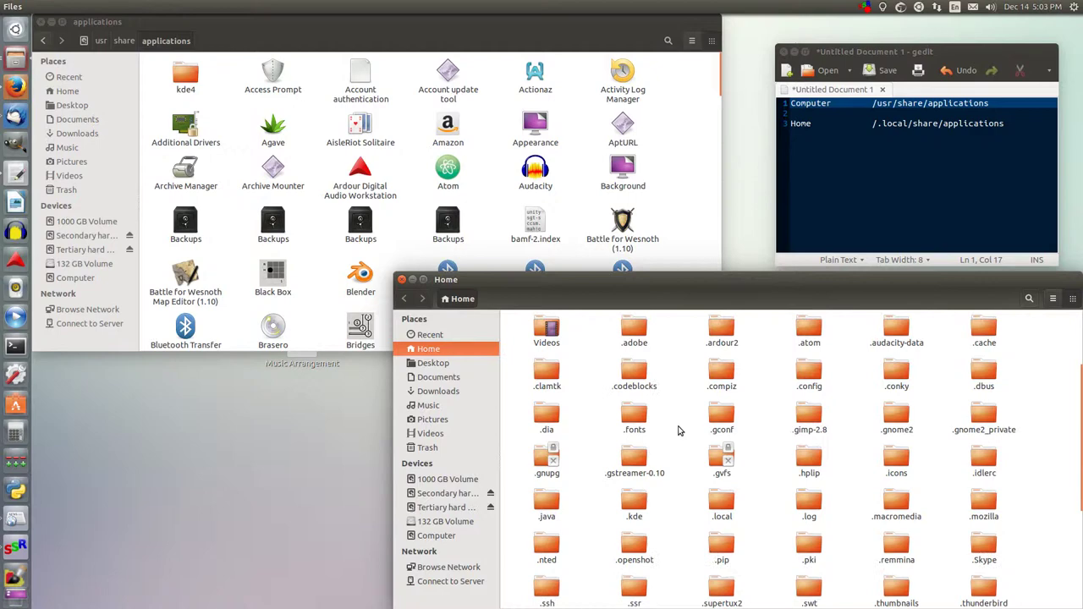
{"action": "double_click", "coordinate": [726, 499]}
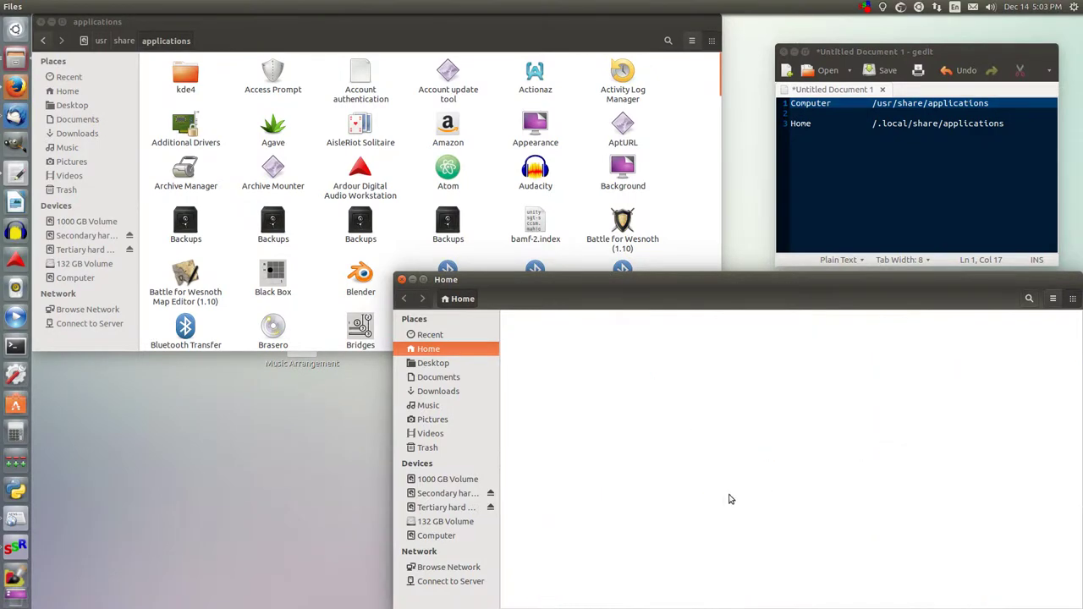
{"action": "double_click", "coordinate": [547, 335]}
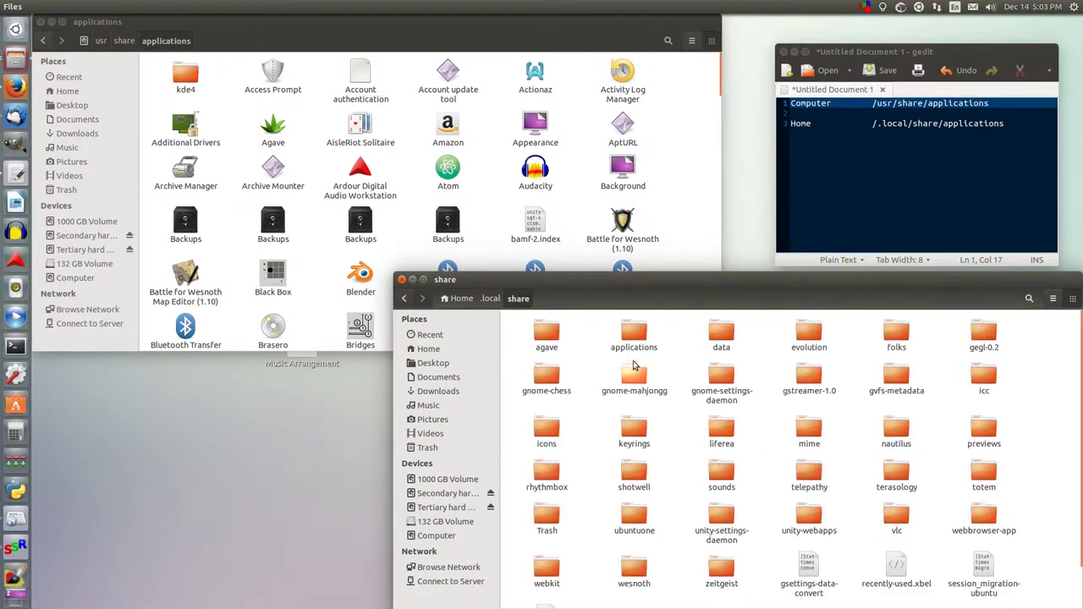
{"action": "double_click", "coordinate": [633, 336]}
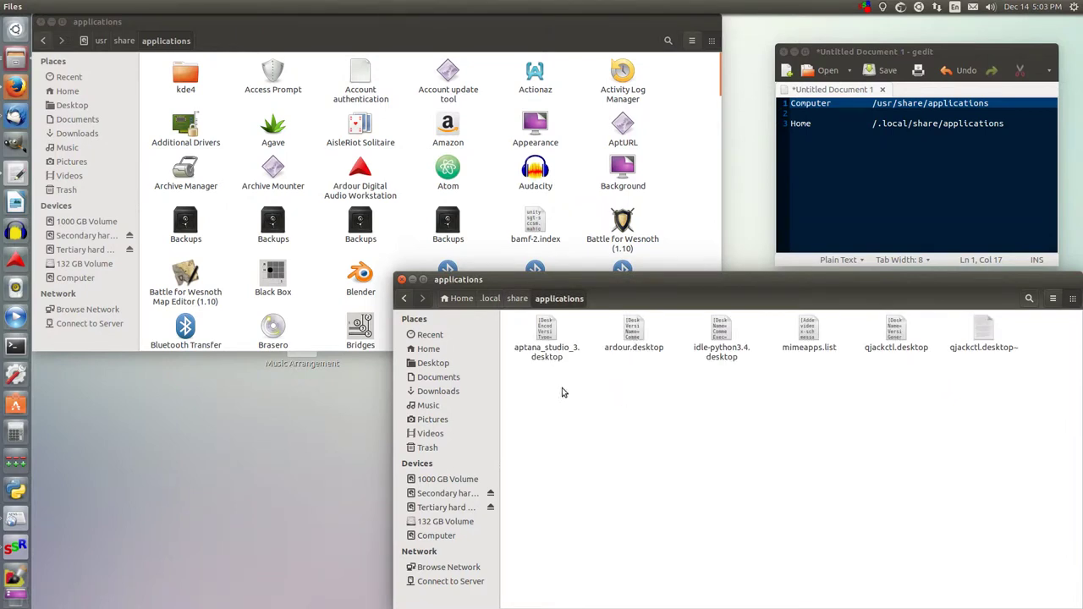
- Compare the contents of the /usr/share/applications folder with those of the home .local/share/applications folder
{"action": "left_click", "coordinate": [673, 169]}
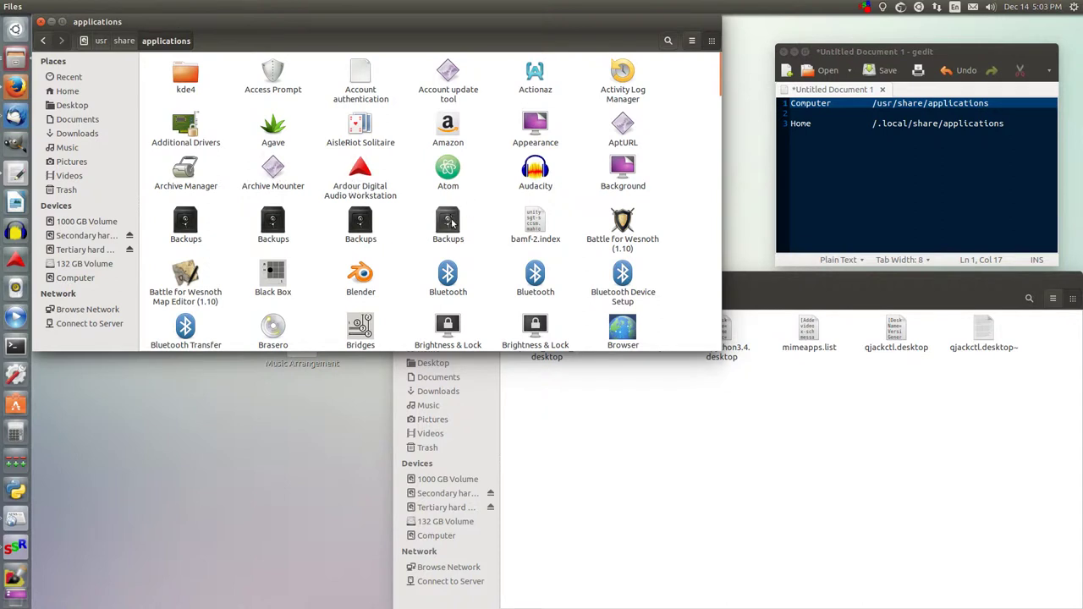
{"action": "left_click", "coordinate": [954, 414]}
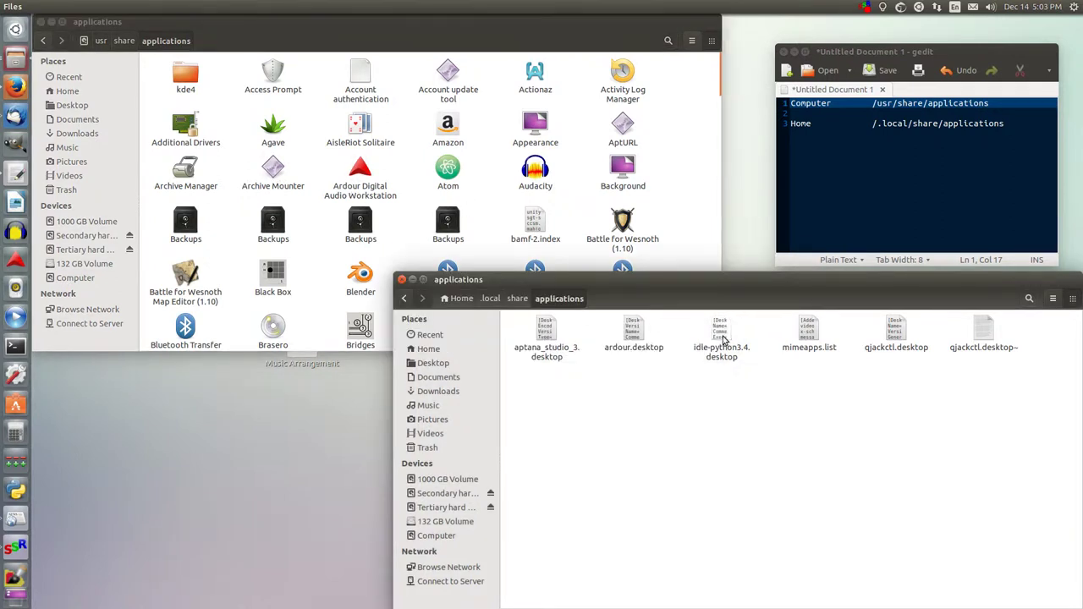
{"action": "left_click", "coordinate": [710, 169]}
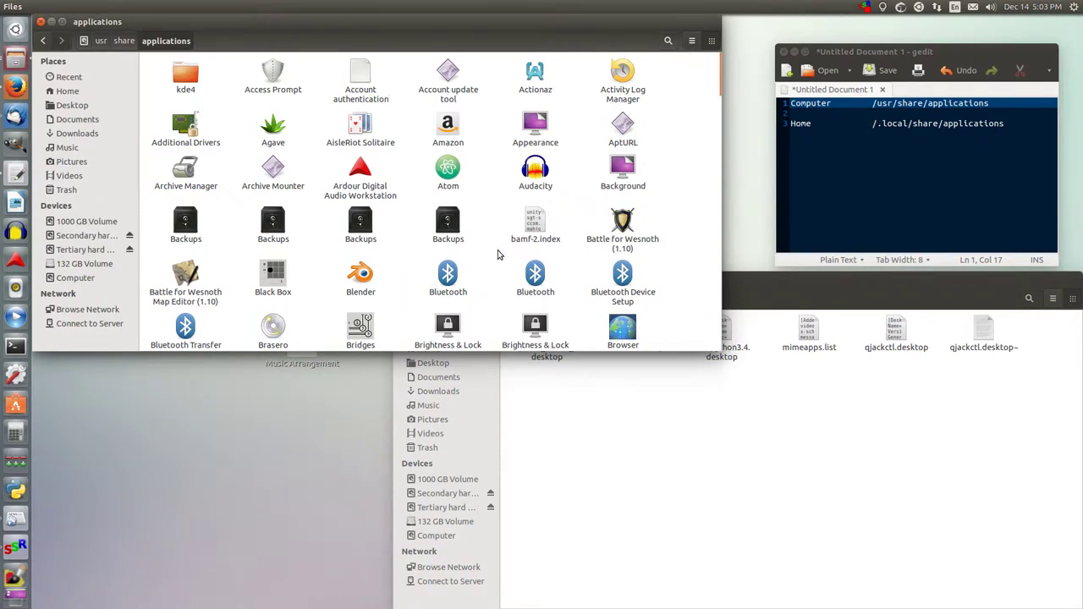
{"action": "left_click", "coordinate": [724, 390]}
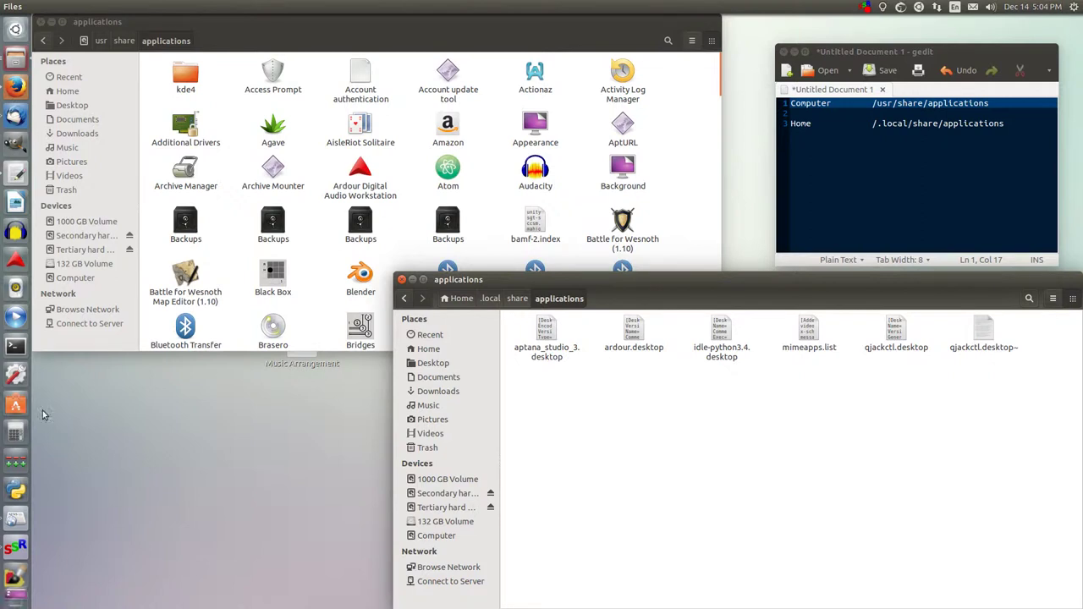
- Locate the Gnome Paint Drawing Editor entry in /usr/share/applications and check which file actions it offers
{"action": "left_click", "coordinate": [678, 222]}
{"action": "scroll", "coordinate": [535, 167], "scroll_direction": "down", "scroll_amount": 3}
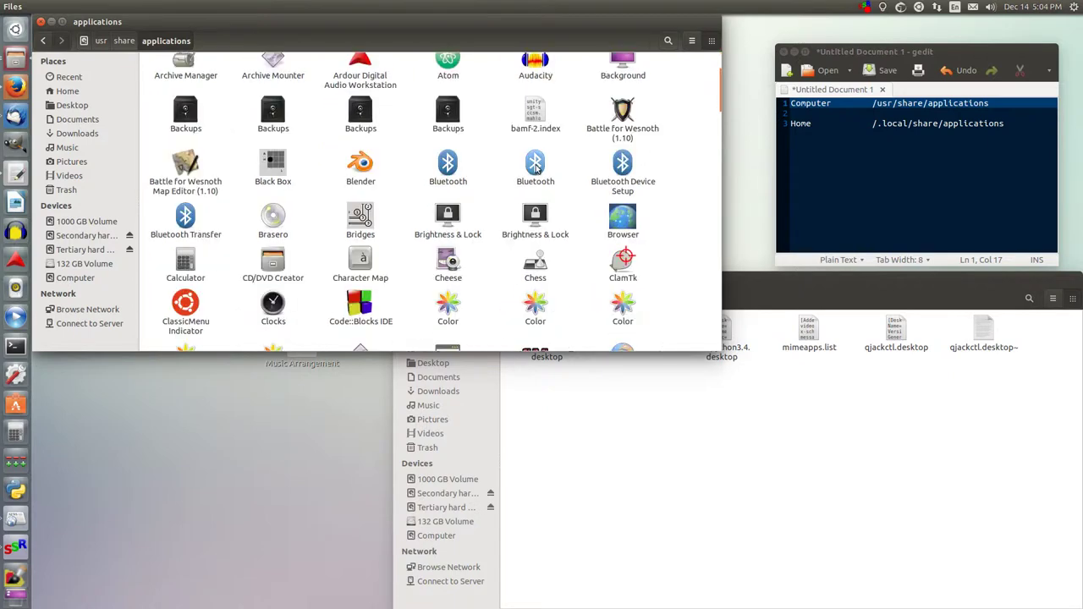
{"action": "scroll", "coordinate": [534, 167], "scroll_direction": "down", "scroll_amount": 8}
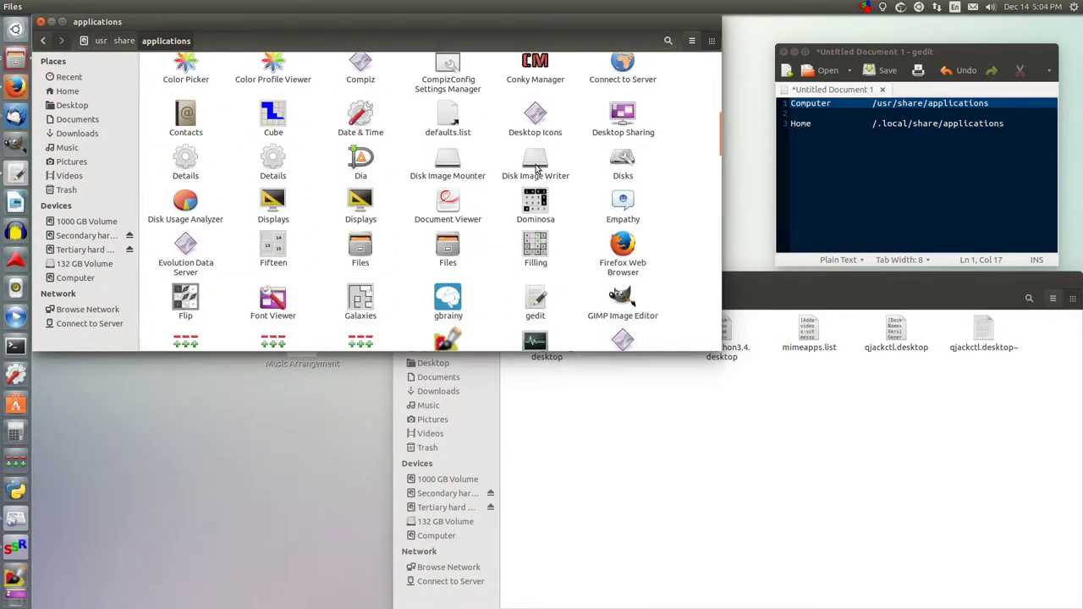
{"action": "scroll", "coordinate": [534, 167], "scroll_direction": "down", "scroll_amount": 4}
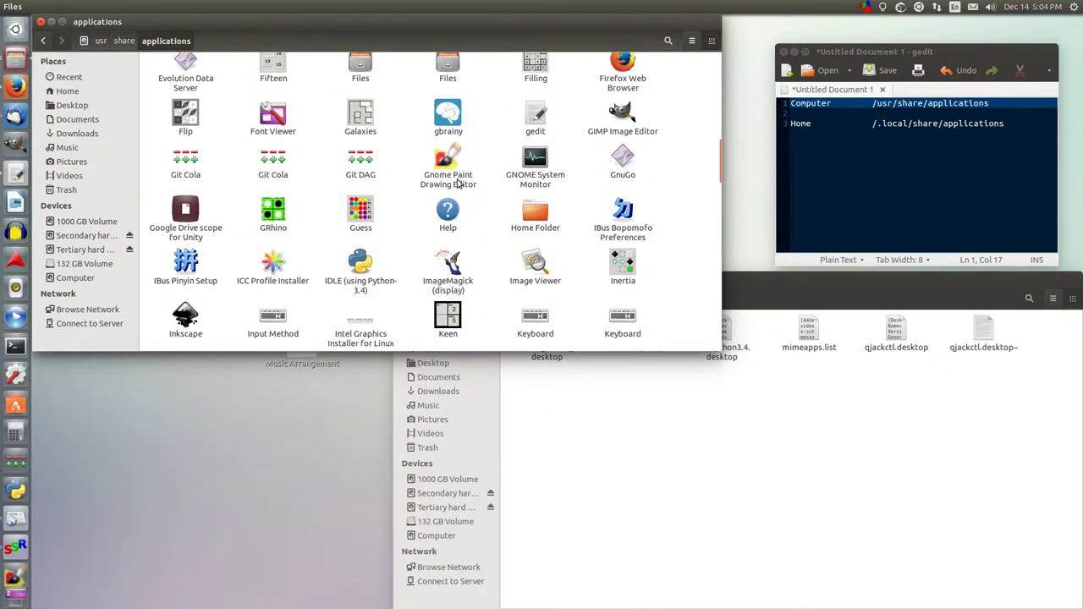
{"action": "left_click", "coordinate": [450, 175]}
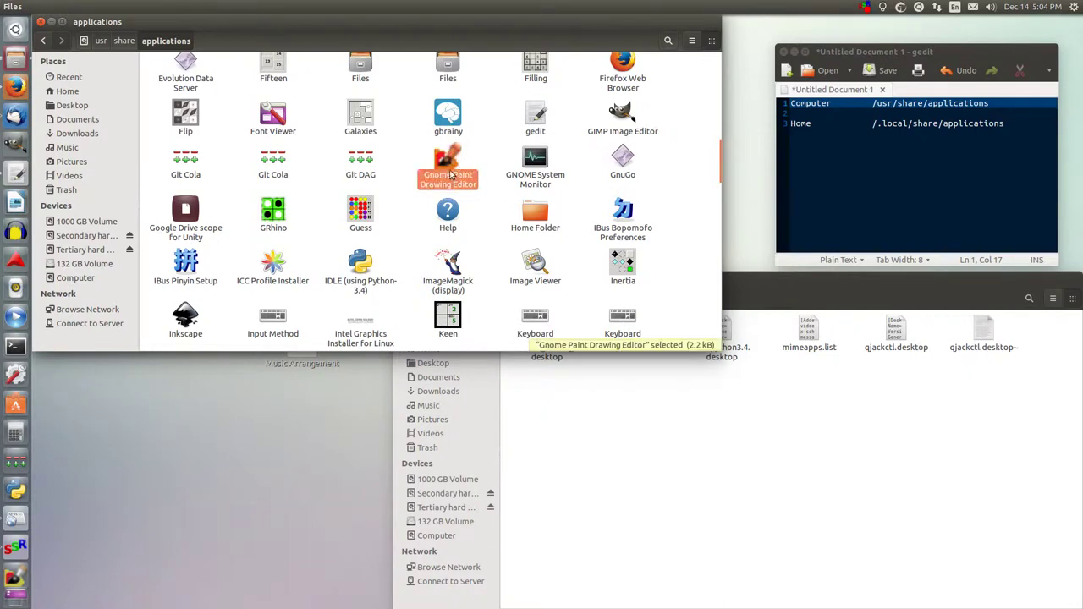
{"action": "left_click", "coordinate": [487, 175]}
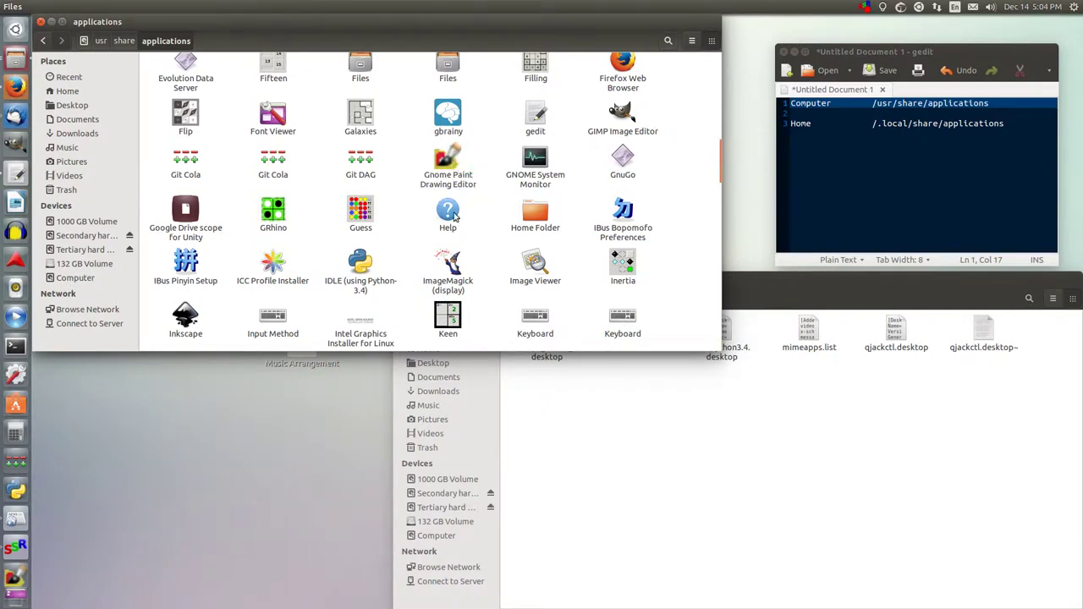
{"action": "right_click", "coordinate": [450, 174]}
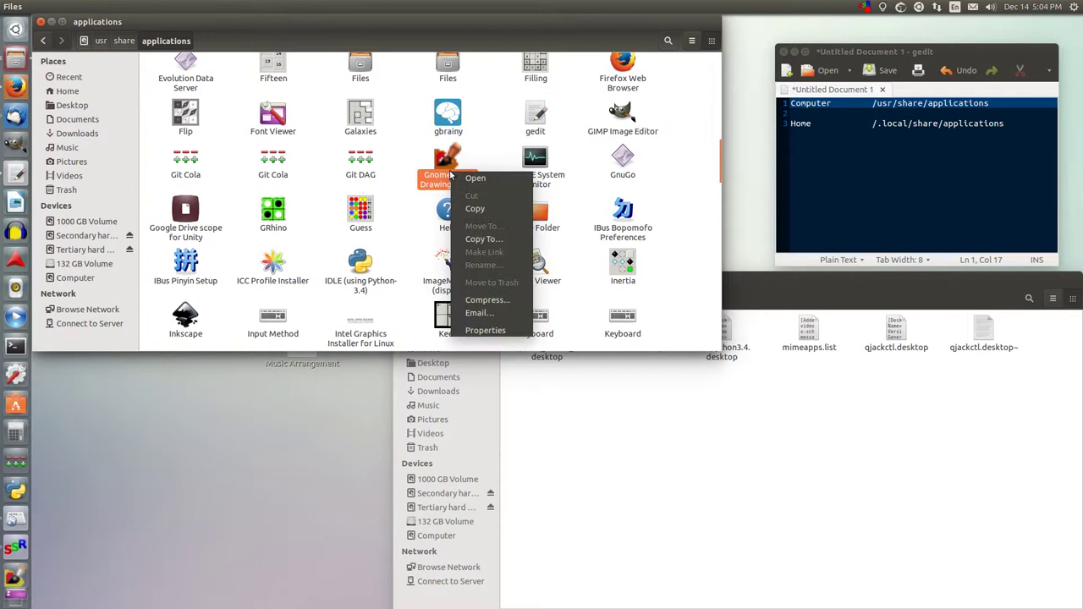
{"action": "left_click", "coordinate": [483, 157]}
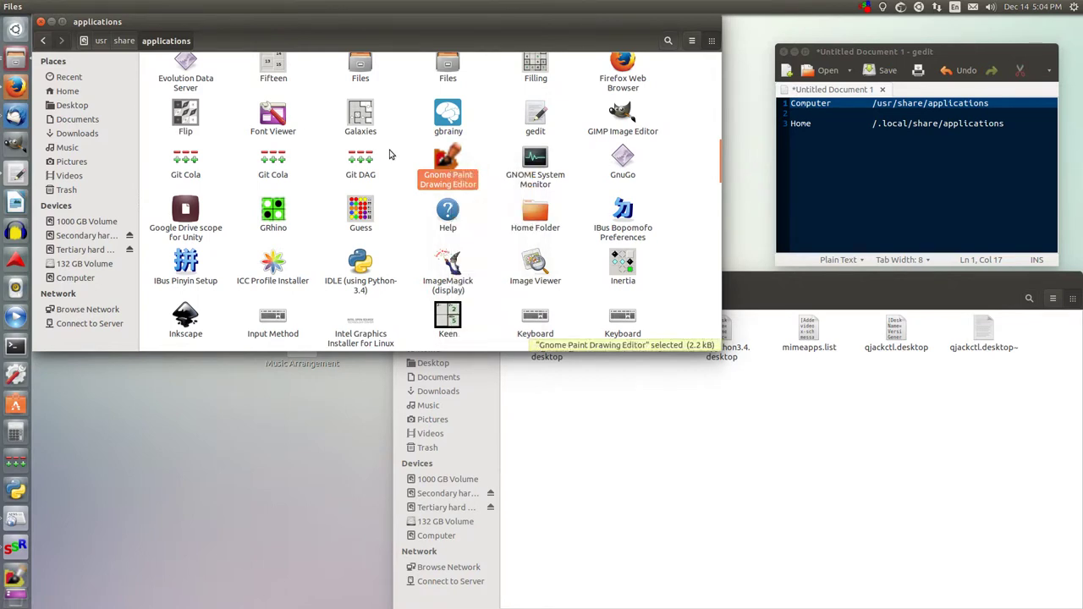
{"action": "left_click", "coordinate": [479, 173]}
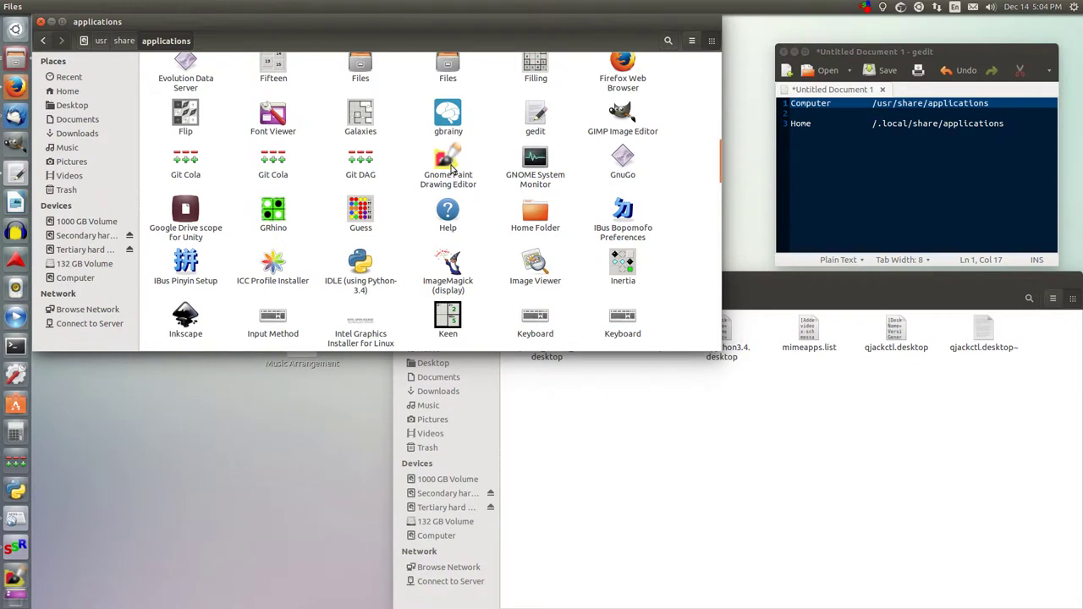
- Copy the Gnome Paint Drawing Editor entry from /usr/share/applications into the home .local/share/applications folder
{"action": "left_click", "coordinate": [451, 168]}
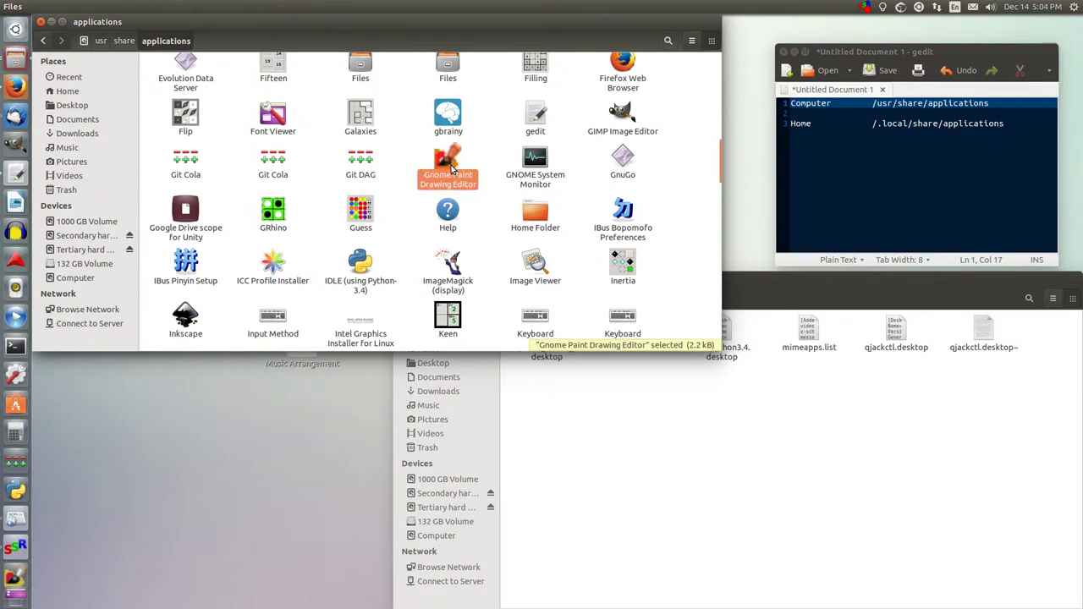
{"action": "right_click", "coordinate": [451, 168]}
{"action": "left_click", "coordinate": [686, 402]}
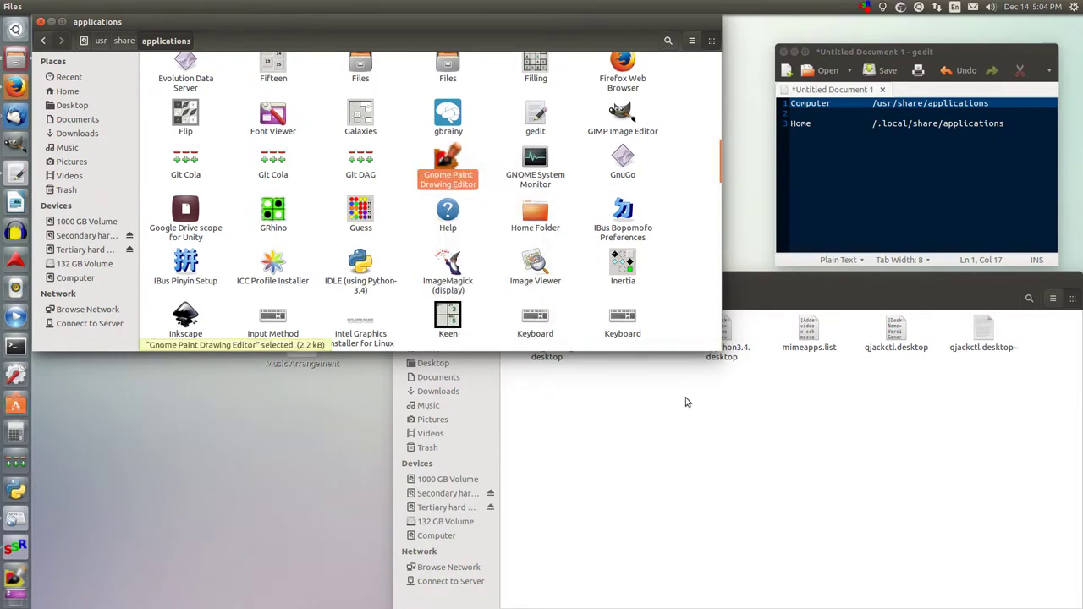
{"action": "left_click", "coordinate": [686, 402]}
{"action": "right_click", "coordinate": [551, 450]}
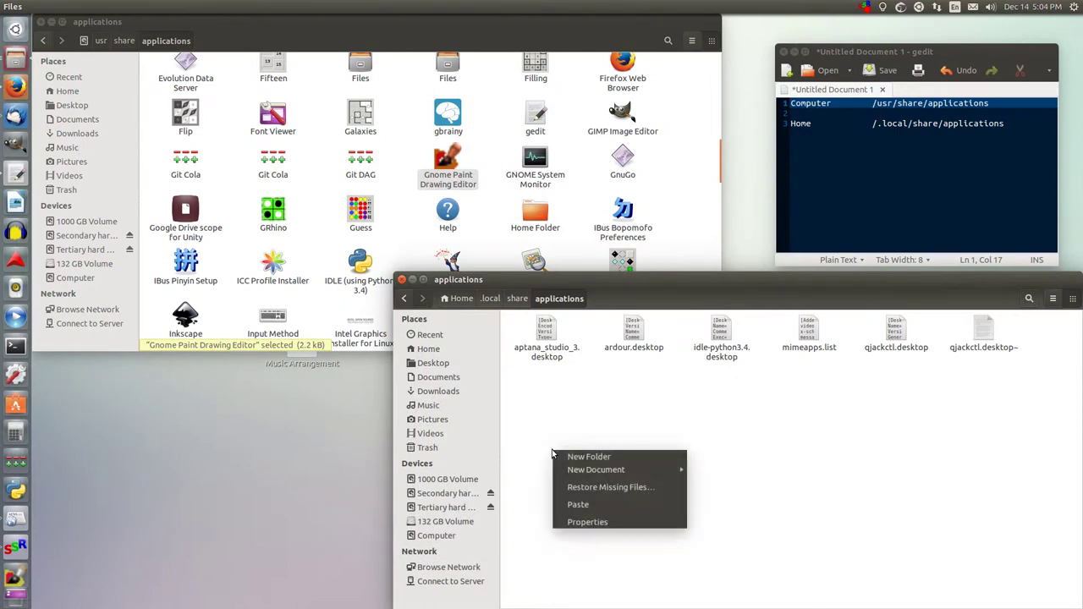
{"action": "left_click", "coordinate": [590, 510]}
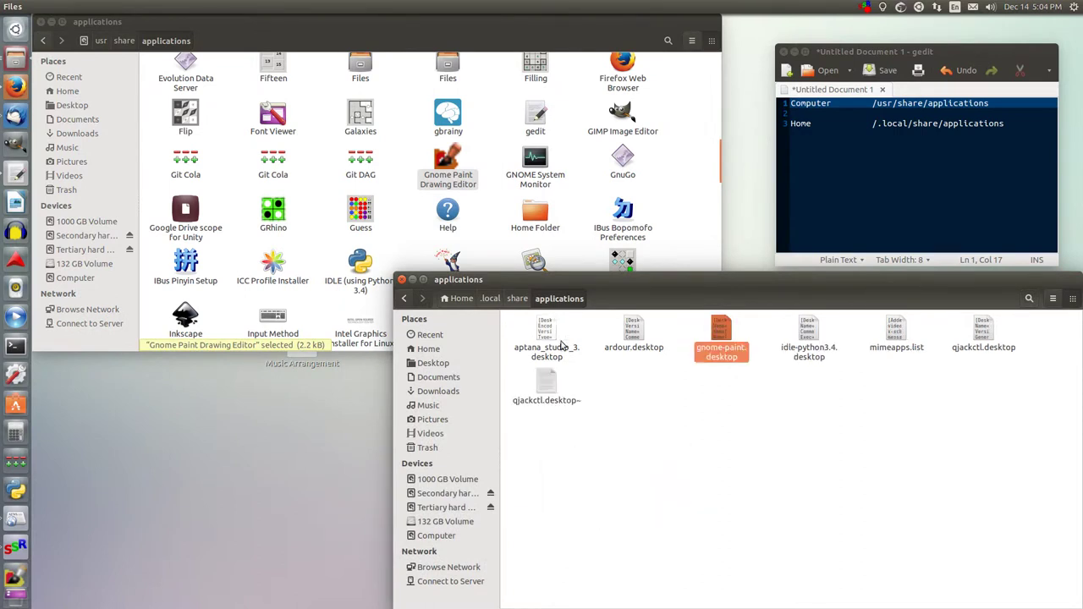
- Open the gnome-paint.desktop copy from the home .local/share/applications folder in the gedit window
{"action": "left_click", "coordinate": [735, 405]}
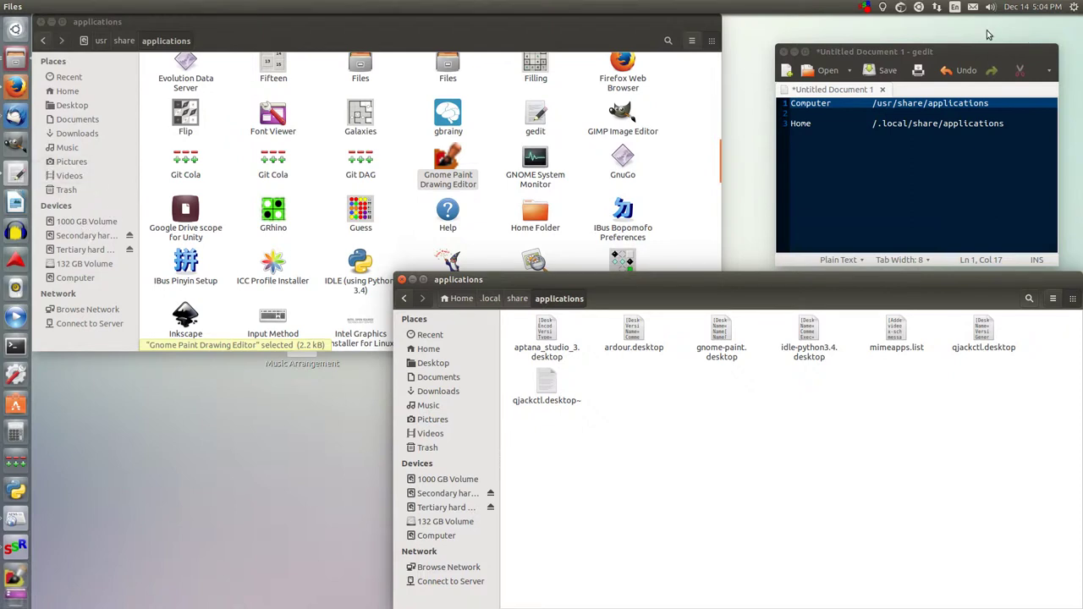
{"action": "left_click_drag", "start_coordinate": [949, 56], "coordinate": [207, 371]}
{"action": "left_click", "coordinate": [836, 423]}
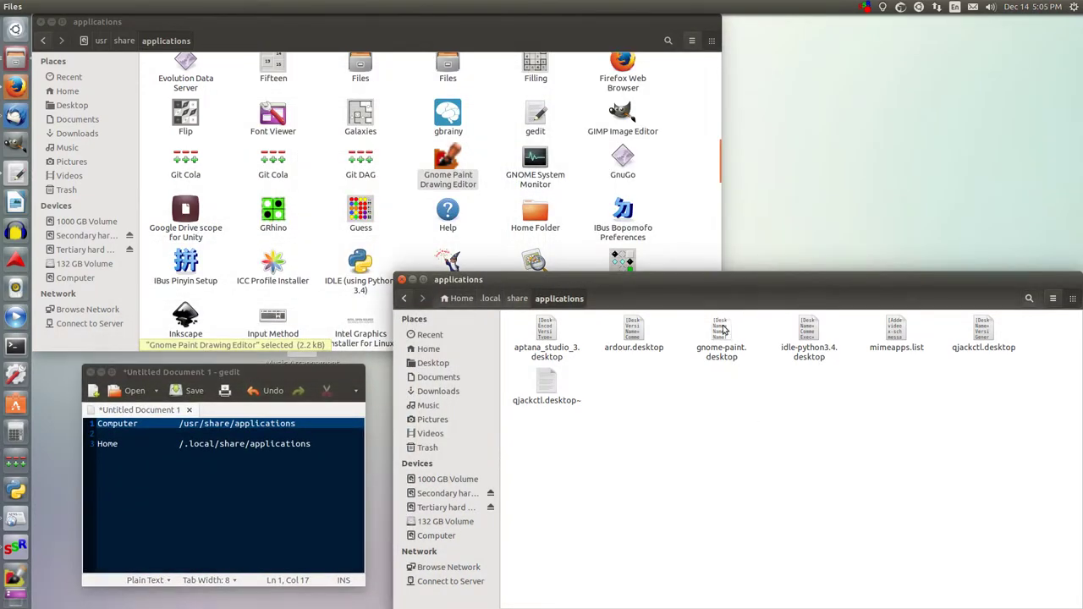
{"action": "mouse_move", "coordinate": [722, 332]}
{"action": "left_mouse_down"}
{"action": "mouse_move", "coordinate": [702, 425]}
{"action": "mouse_move", "coordinate": [164, 534]}
{"action": "mouse_move", "coordinate": [176, 488]}
{"action": "left_mouse_up"}
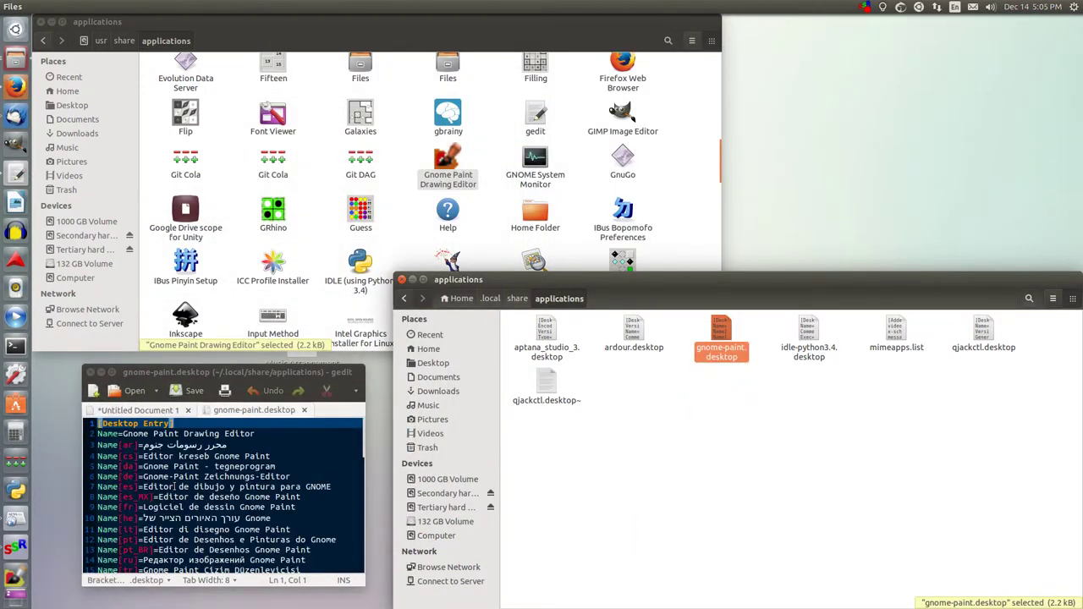
- Enlarge the editor window and review the gnome-paint.desktop entries from the translated names down to the Categories line
{"action": "mouse_move", "coordinate": [208, 376]}
{"action": "left_mouse_down"}
{"action": "mouse_move", "coordinate": [511, 185]}
{"action": "mouse_move", "coordinate": [537, 88]}
{"action": "left_mouse_up"}
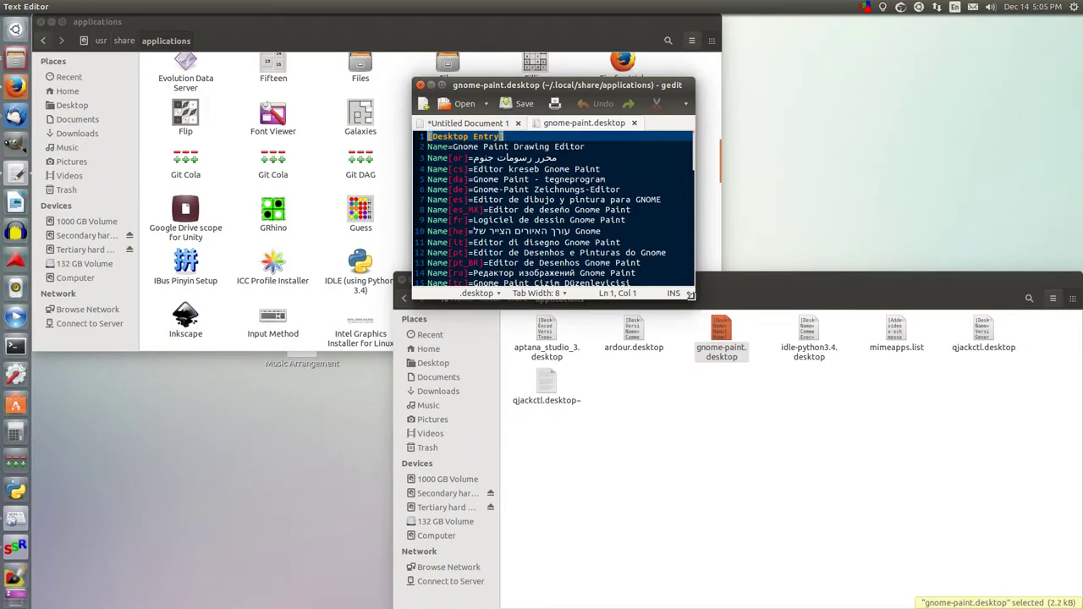
{"action": "left_click_drag", "start_coordinate": [691, 300], "coordinate": [996, 559]}
{"action": "left_click", "coordinate": [777, 420]}
{"action": "scroll", "coordinate": [777, 359], "scroll_direction": "down", "scroll_amount": 3}
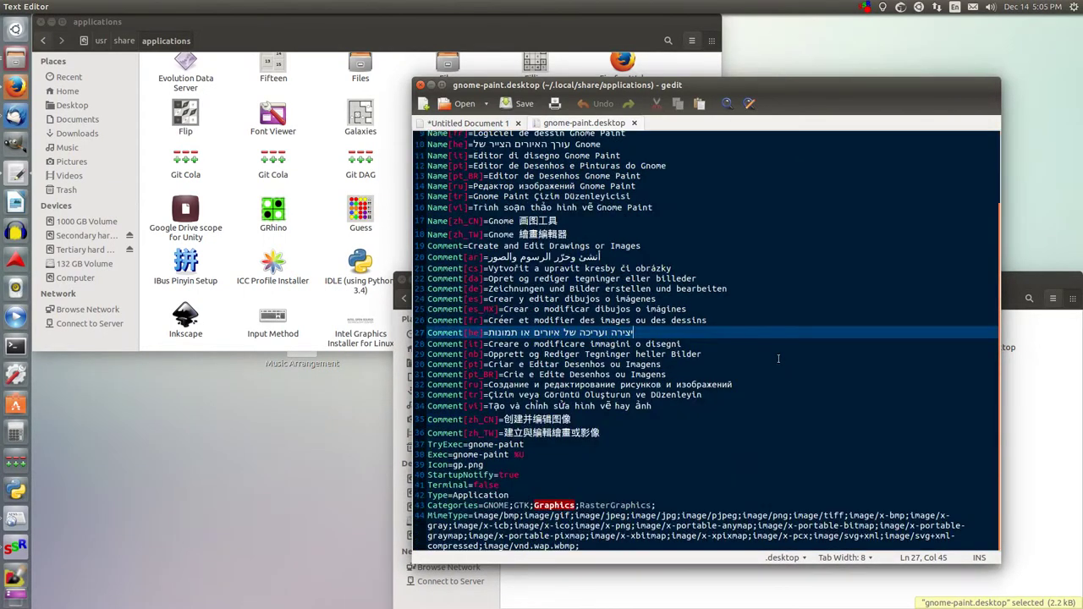
{"action": "scroll", "coordinate": [770, 339], "scroll_direction": "up", "scroll_amount": 3}
{"action": "scroll", "coordinate": [764, 334], "scroll_direction": "down", "scroll_amount": 3}
{"action": "left_click", "coordinate": [533, 505]}
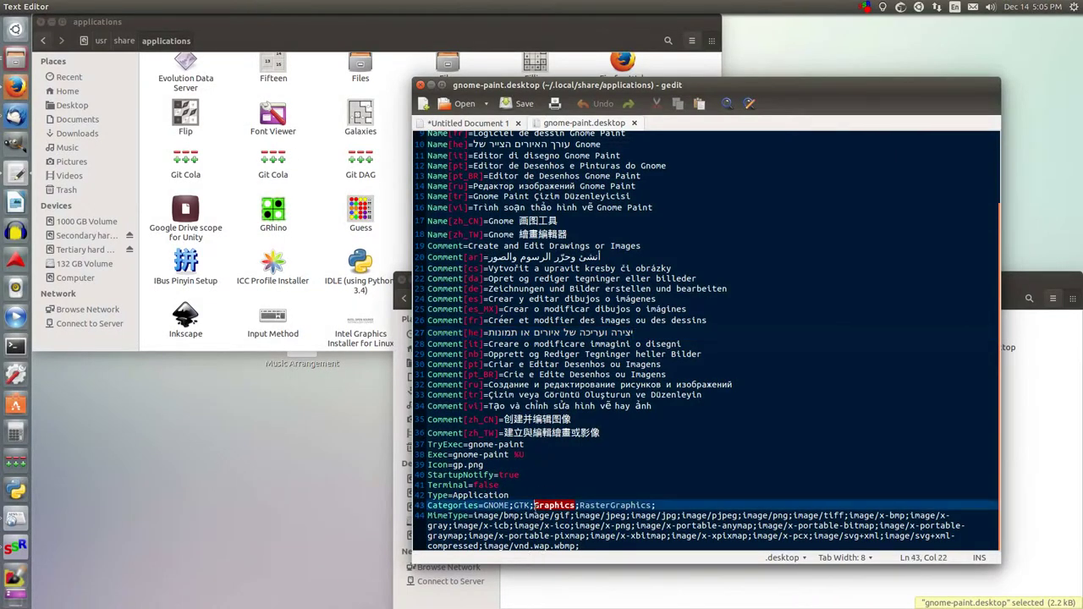
- Move the editor aside to view both applications folders, and bring it back with gnome-paint.desktop showing
{"action": "left_click_drag", "start_coordinate": [735, 91], "coordinate": [235, 328]}
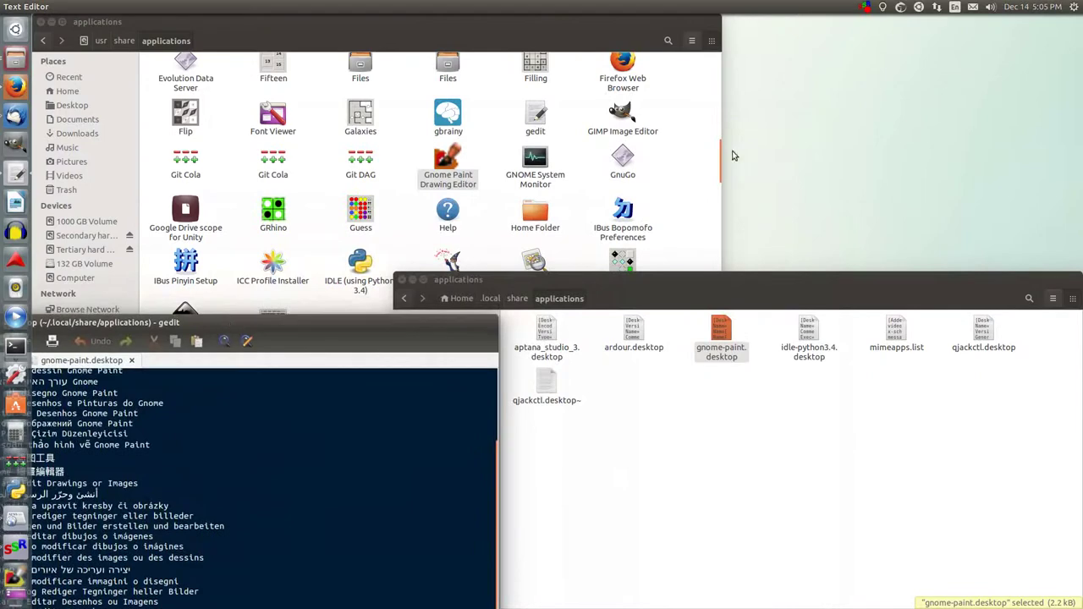
{"action": "left_click", "coordinate": [415, 33]}
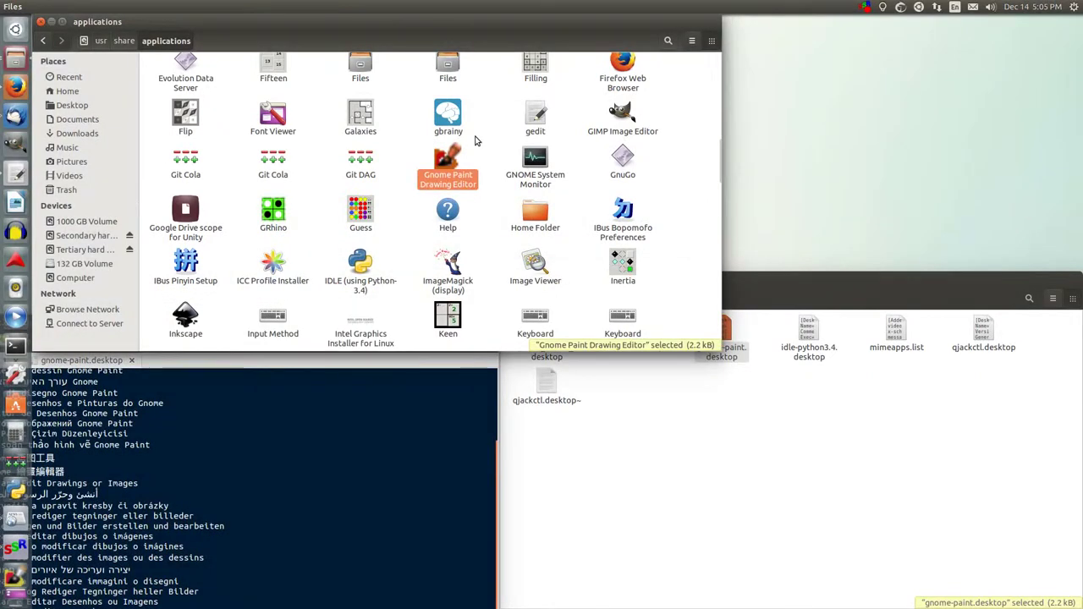
{"action": "left_click", "coordinate": [876, 546]}
{"action": "left_click", "coordinate": [241, 461]}
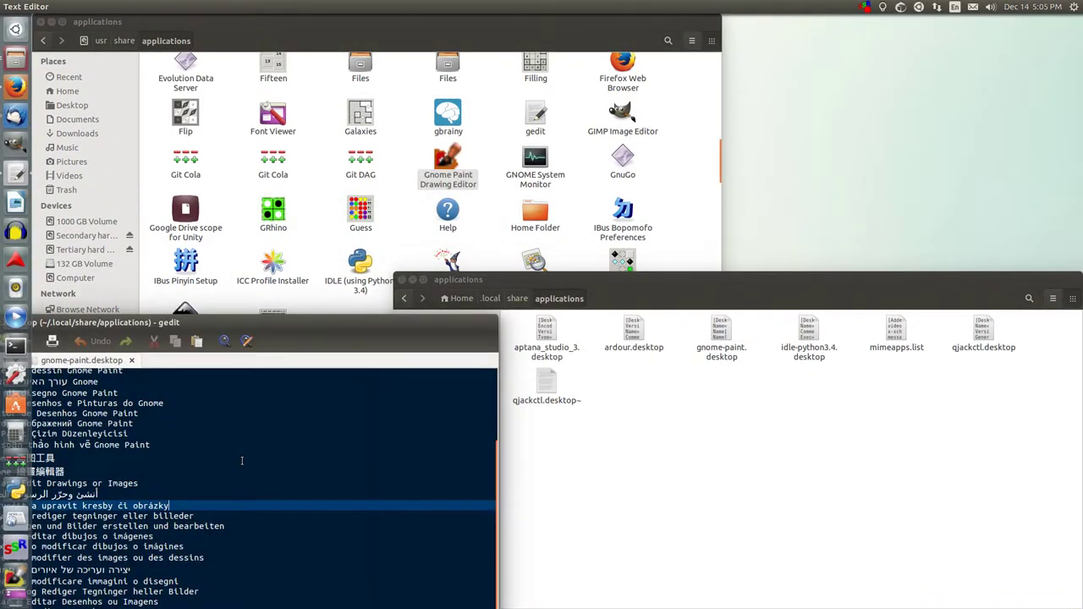
{"action": "left_click_drag", "start_coordinate": [312, 323], "coordinate": [792, 97]}
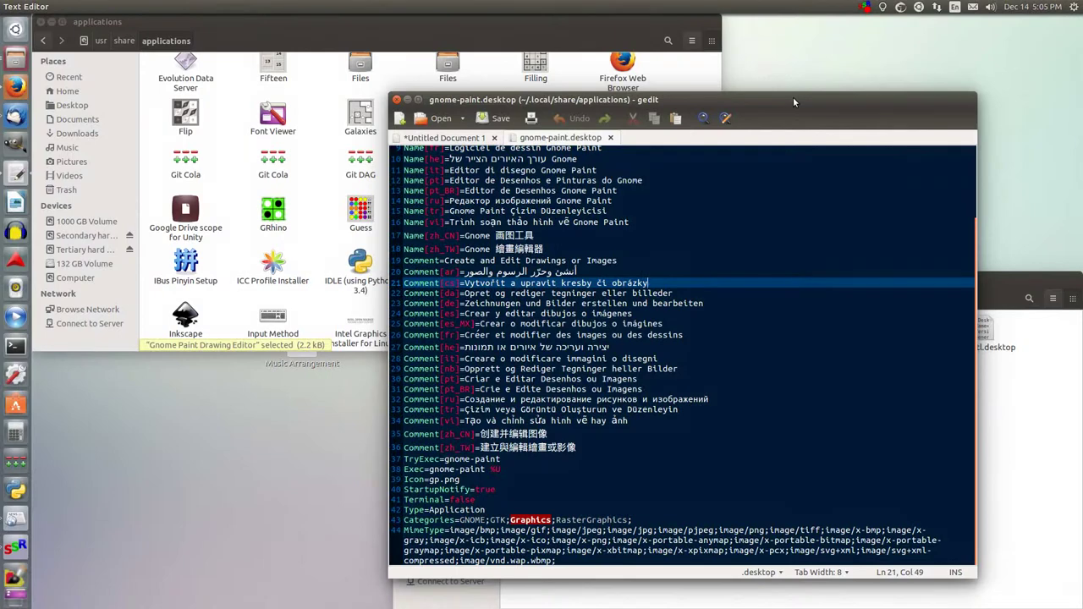
- Find the Icon line in gnome-paint.desktop and examine its current value
{"action": "left_click", "coordinate": [583, 464]}
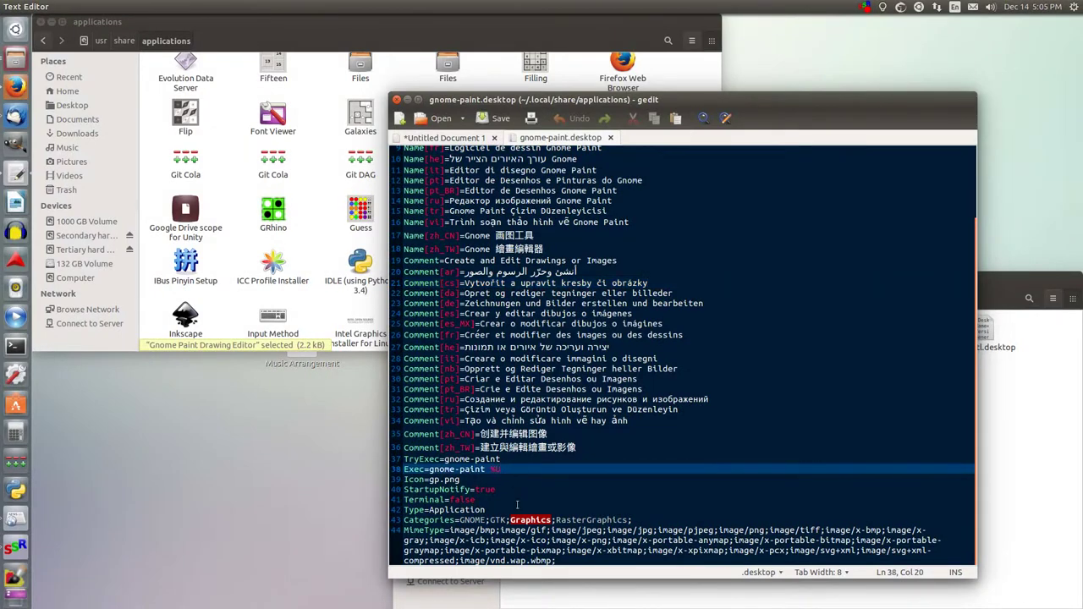
{"action": "key", "text": "BackSpace"}
{"action": "left_click_drag", "start_coordinate": [429, 478], "coordinate": [395, 478]}
{"action": "left_click_drag", "start_coordinate": [461, 479], "coordinate": [430, 479]}
{"action": "left_click", "coordinate": [460, 478]}
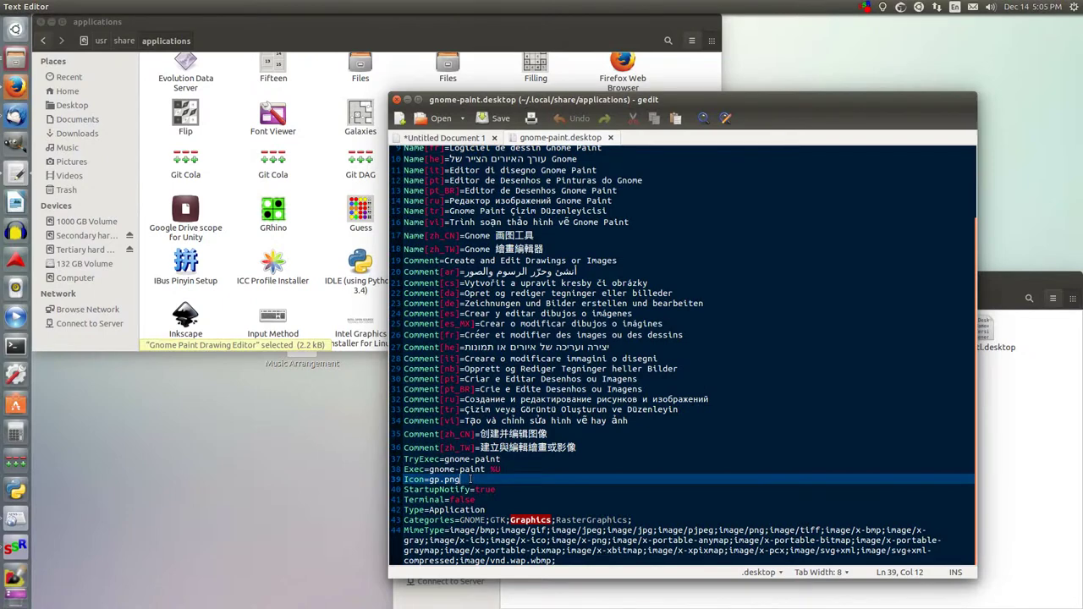
- Open a new file manager window and select Gnome Paint Drawing Editor.png in the Pictures/Program Icons folder
{"action": "left_click", "coordinate": [14, 56]}
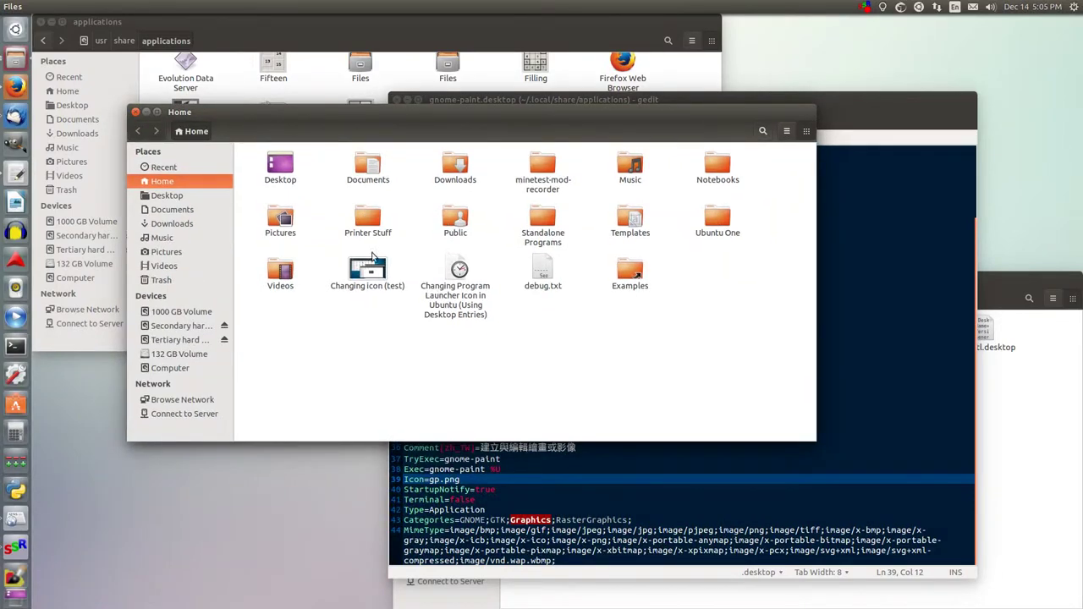
{"action": "double_click", "coordinate": [281, 218]}
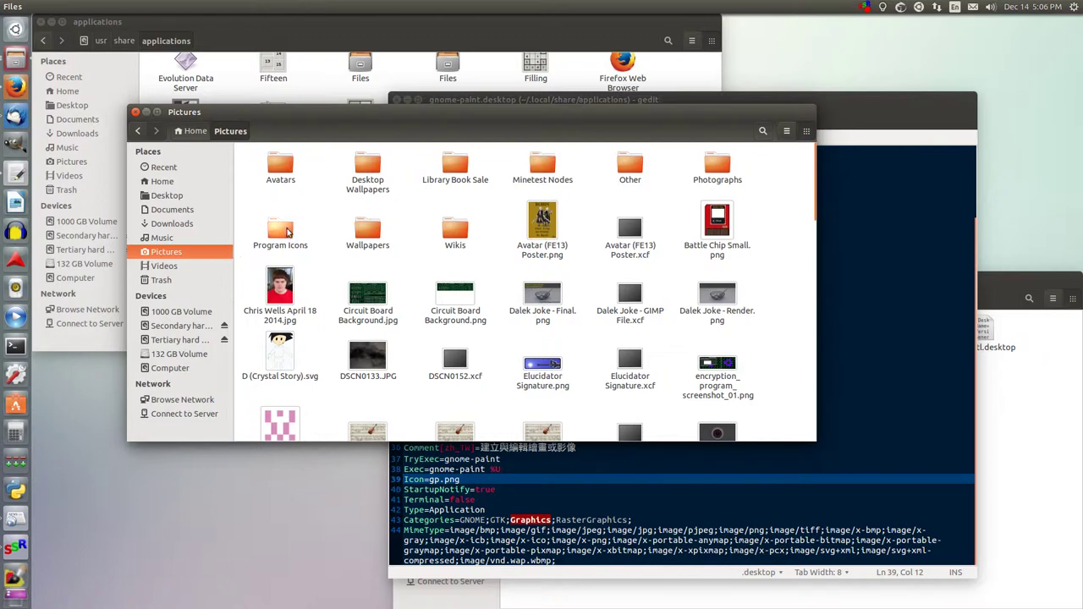
{"action": "double_click", "coordinate": [286, 230]}
{"action": "left_click", "coordinate": [537, 195]}
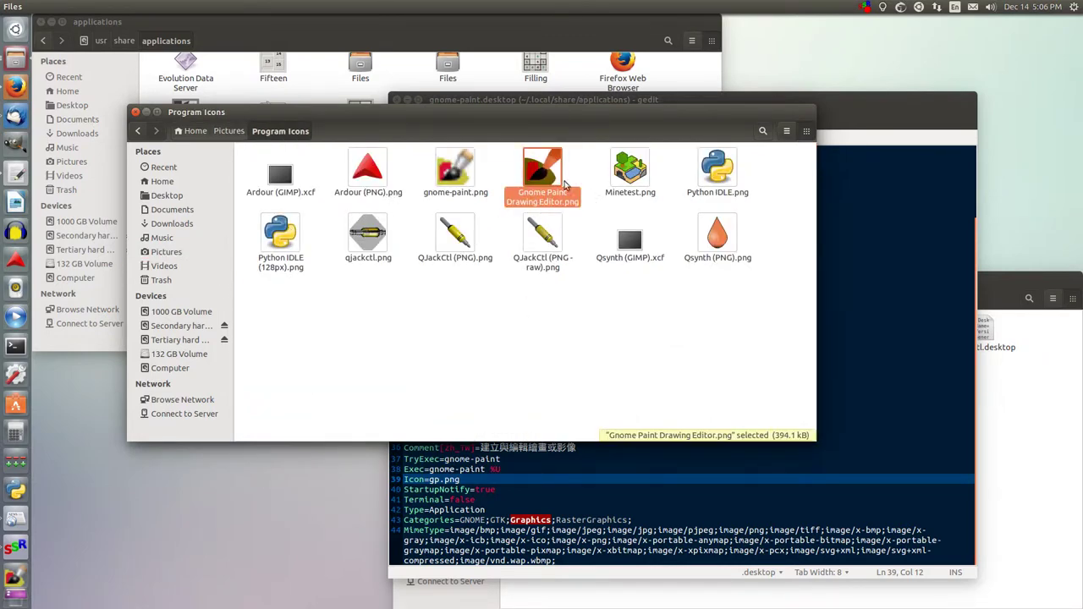
- Copy the folder location from the properties of Gnome Paint Drawing Editor.png and use it to replace the Icon value in gnome-paint.desktop
{"action": "mouse_move", "coordinate": [480, 116]}
{"action": "left_mouse_down"}
{"action": "mouse_move", "coordinate": [401, 161]}
{"action": "mouse_move", "coordinate": [420, 113]}
{"action": "left_mouse_up"}
{"action": "right_click", "coordinate": [482, 161]}
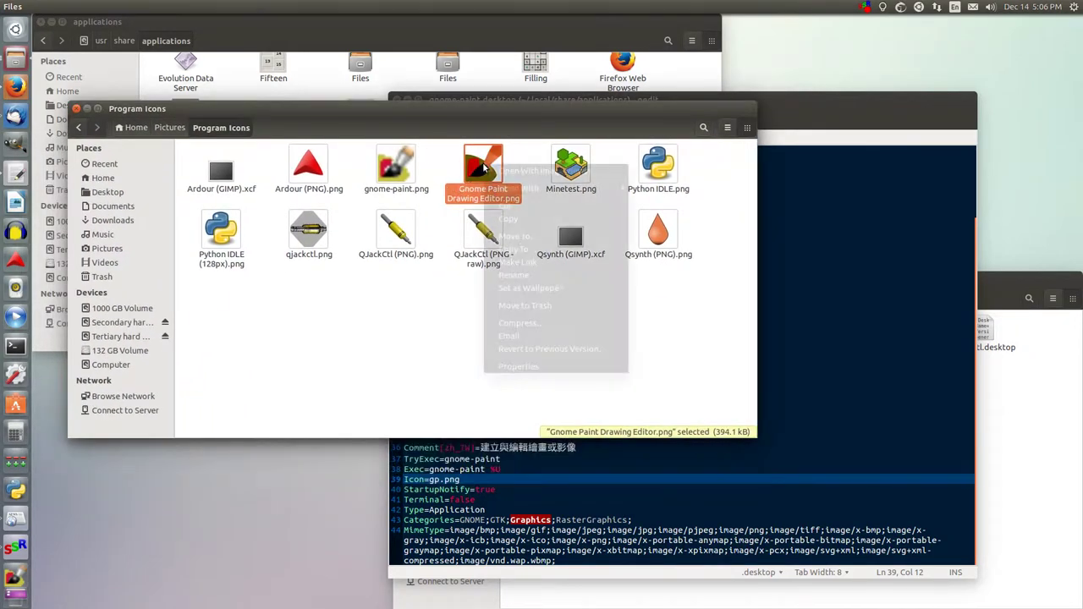
{"action": "left_click", "coordinate": [518, 366]}
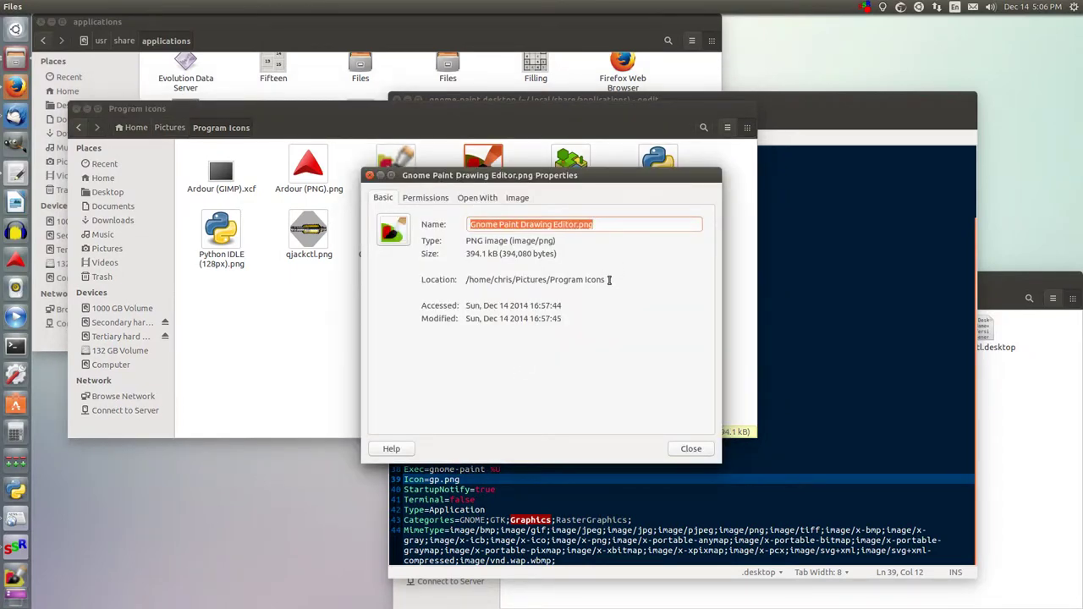
{"action": "left_click_drag", "start_coordinate": [608, 279], "coordinate": [414, 260]}
{"action": "key", "text": "ctrl+c"}
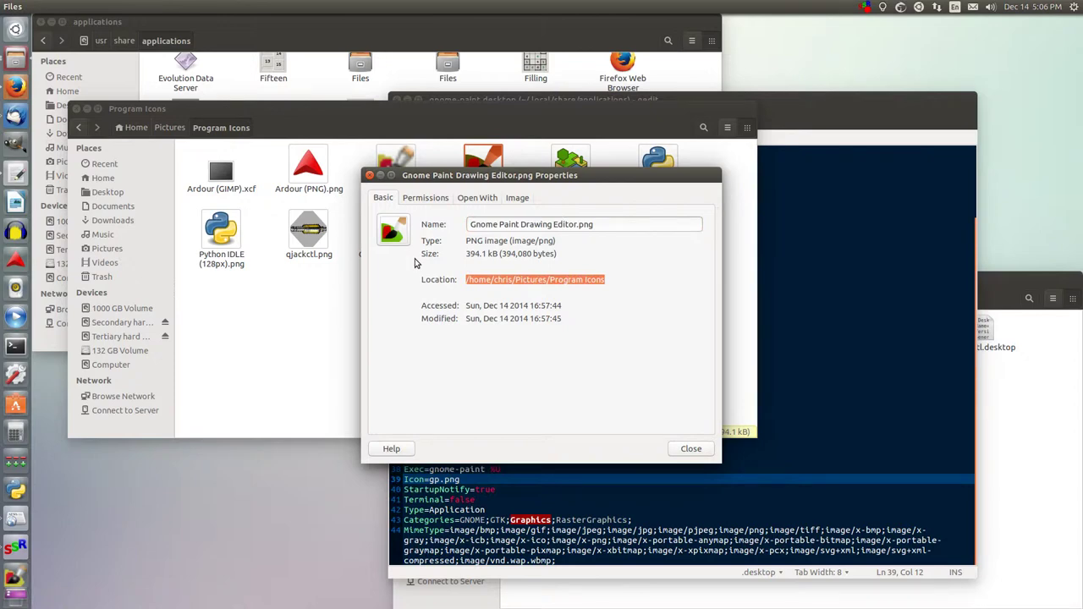
{"action": "left_click", "coordinate": [856, 463]}
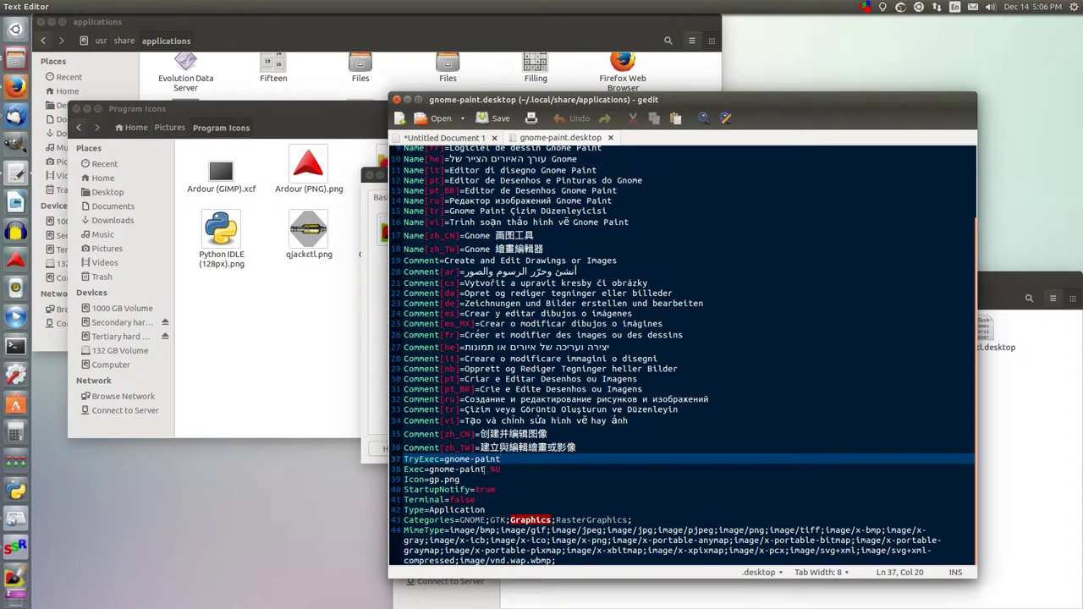
{"action": "left_click_drag", "start_coordinate": [460, 479], "coordinate": [432, 479]}
{"action": "key", "text": "ctrl+v"}
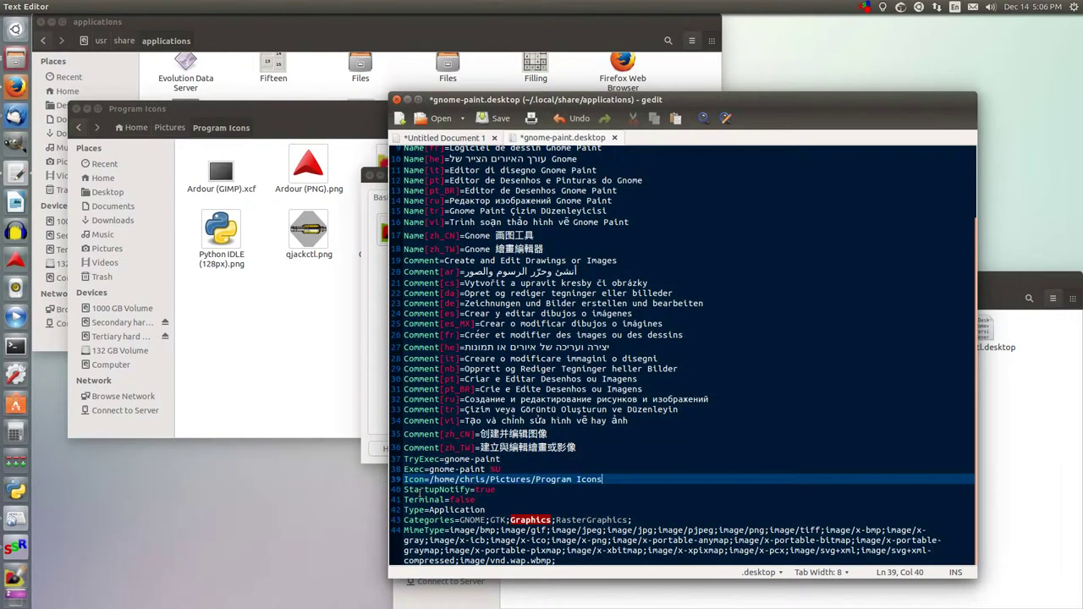
- Append a slash and the copied file name Gnome Paint Drawing Editor.png to the Icon path, and save gnome-paint.desktop
{"action": "left_click", "coordinate": [375, 325]}
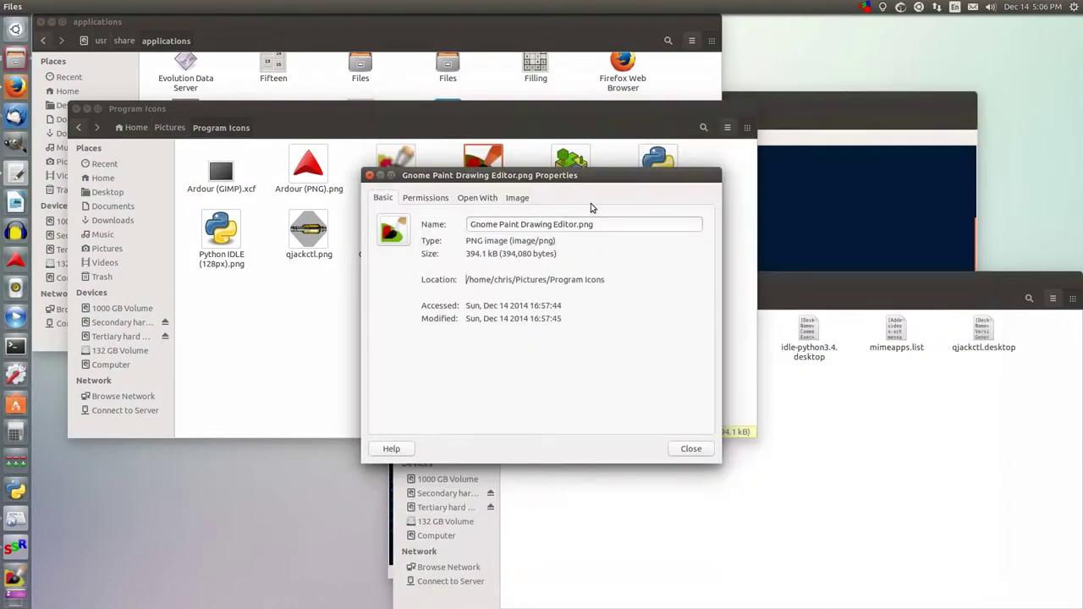
{"action": "left_click_drag", "start_coordinate": [619, 227], "coordinate": [344, 212]}
{"action": "key", "text": "ctrl+c"}
{"action": "left_click", "coordinate": [867, 231]}
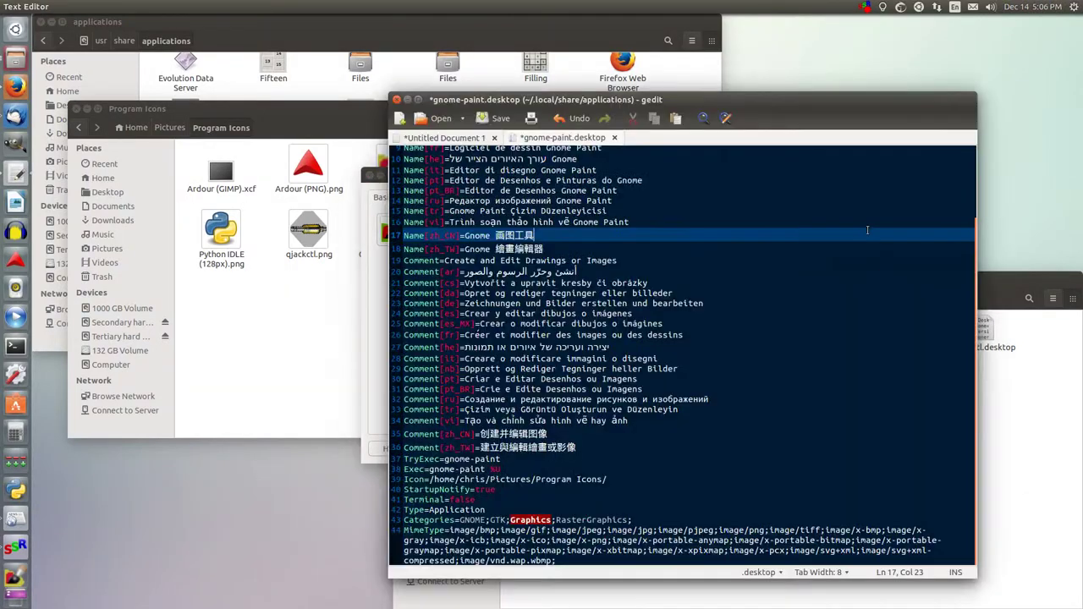
{"action": "left_click", "coordinate": [623, 481]}
{"action": "key", "text": "ctrl+v"}
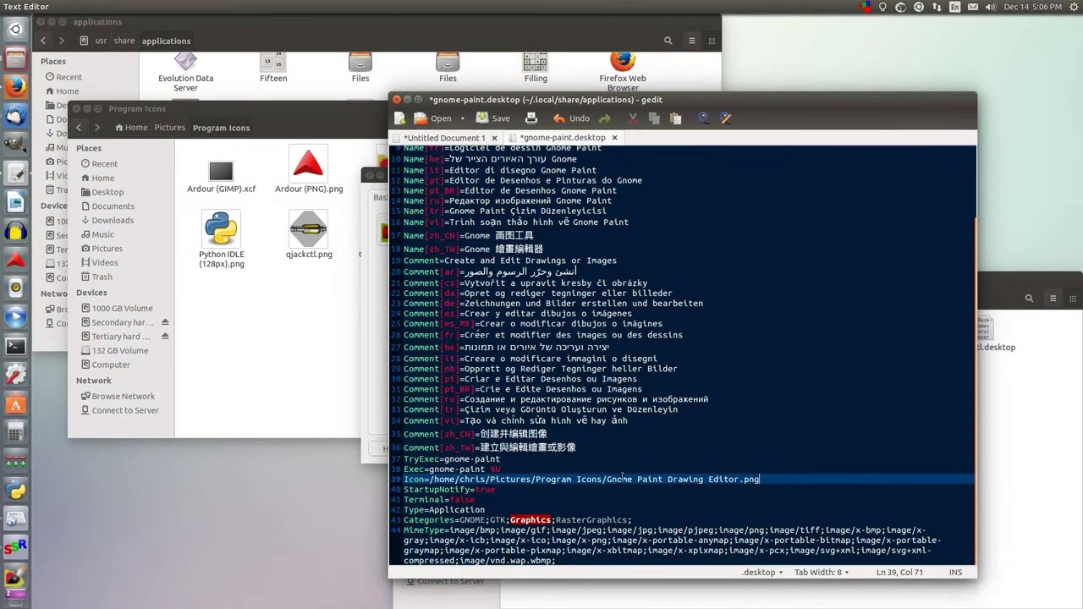
{"action": "key", "text": "ctrl+s"}
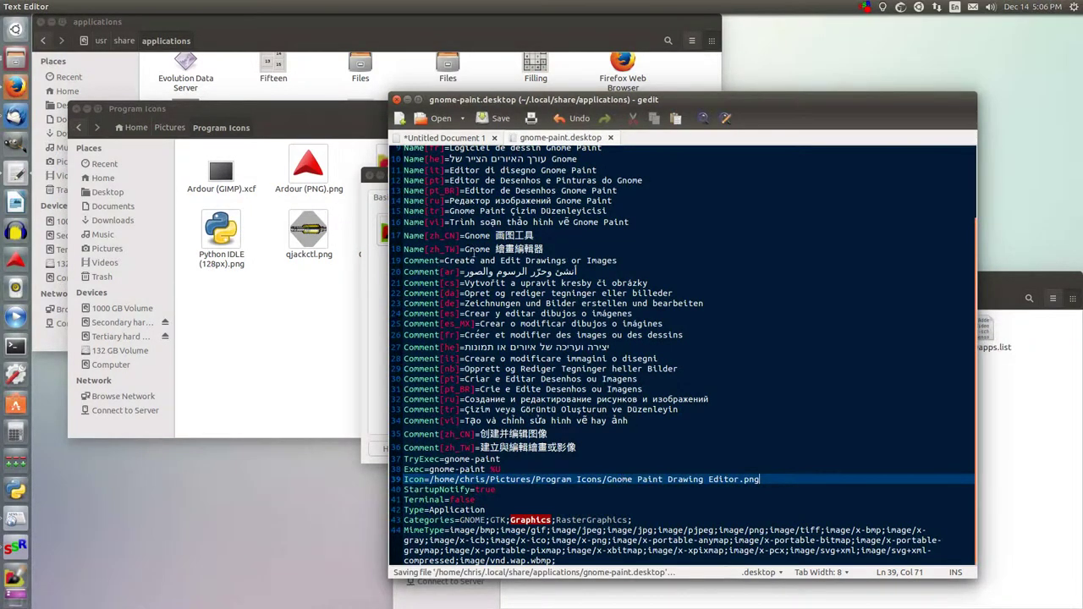
- Try to close the text editor, and close the properties of Gnome Paint Drawing Editor.png
{"action": "left_click", "coordinate": [397, 100]}
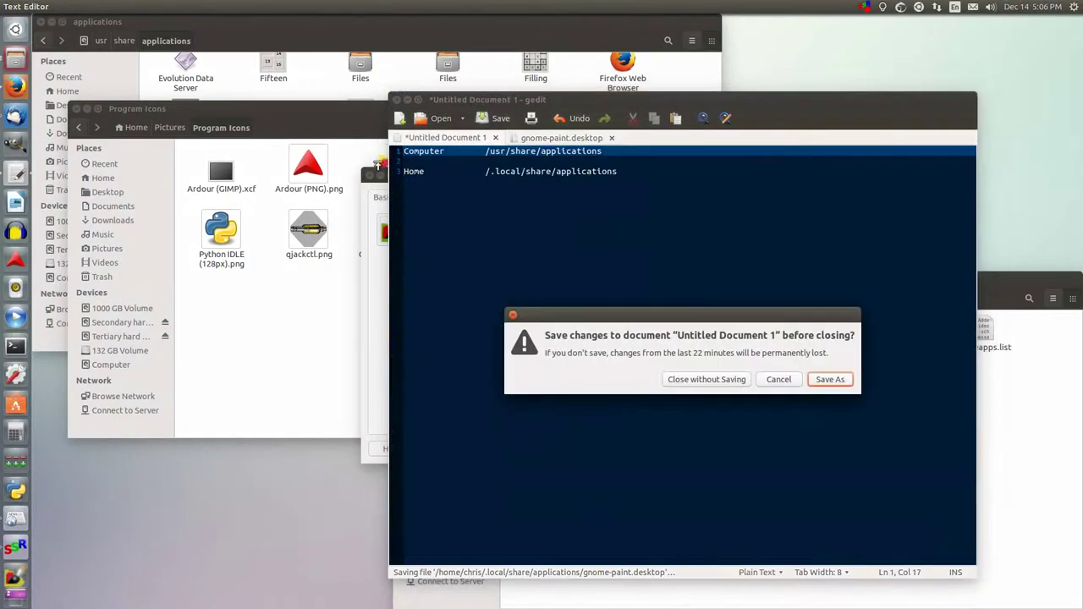
{"action": "left_click", "coordinate": [744, 379]}
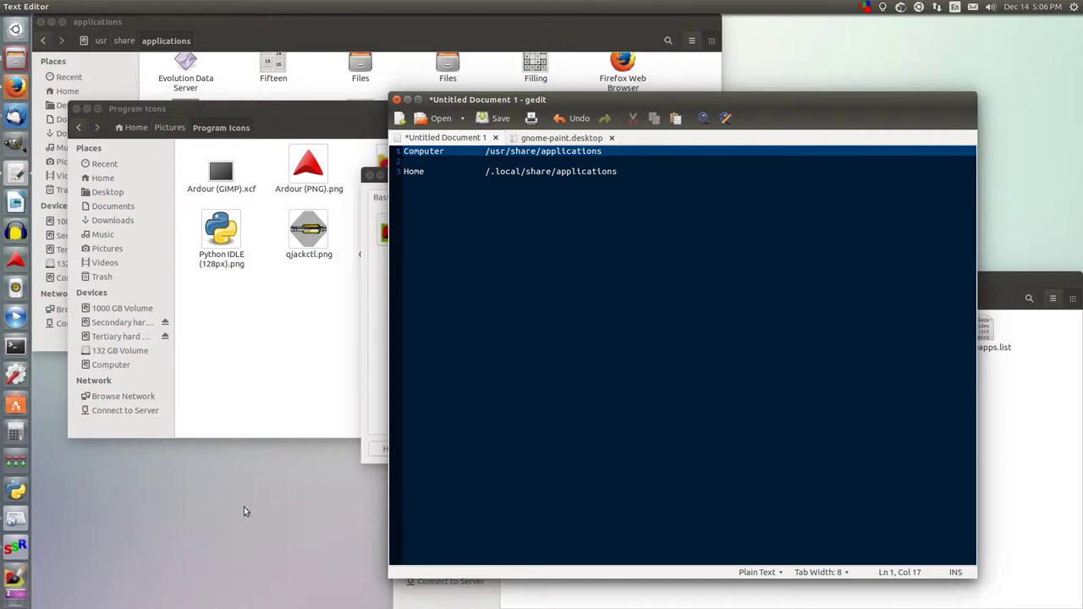
{"action": "left_click", "coordinate": [1003, 279]}
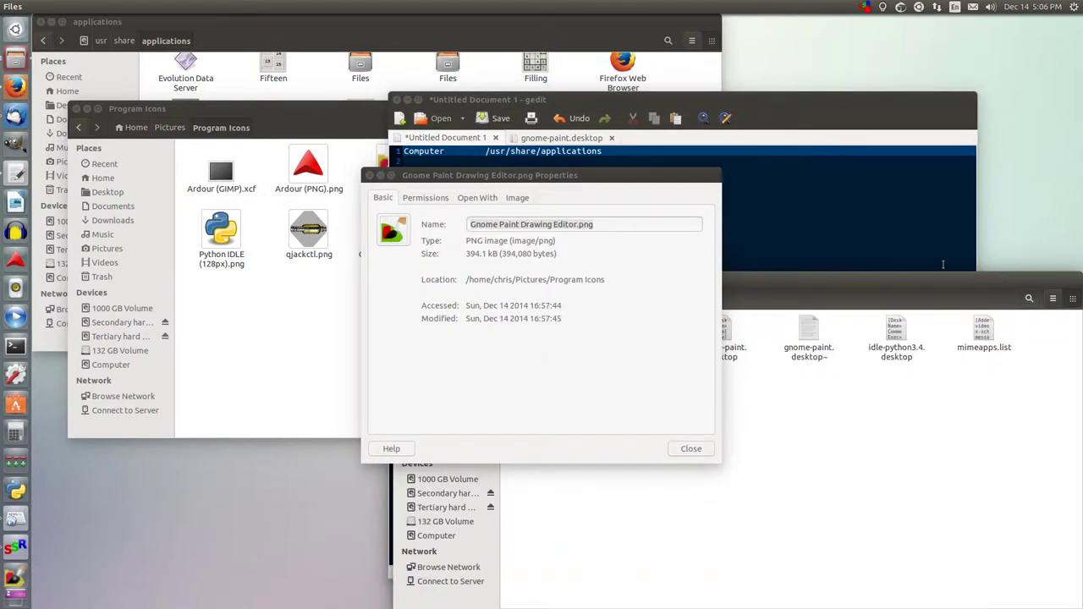
{"action": "left_click", "coordinate": [708, 455]}
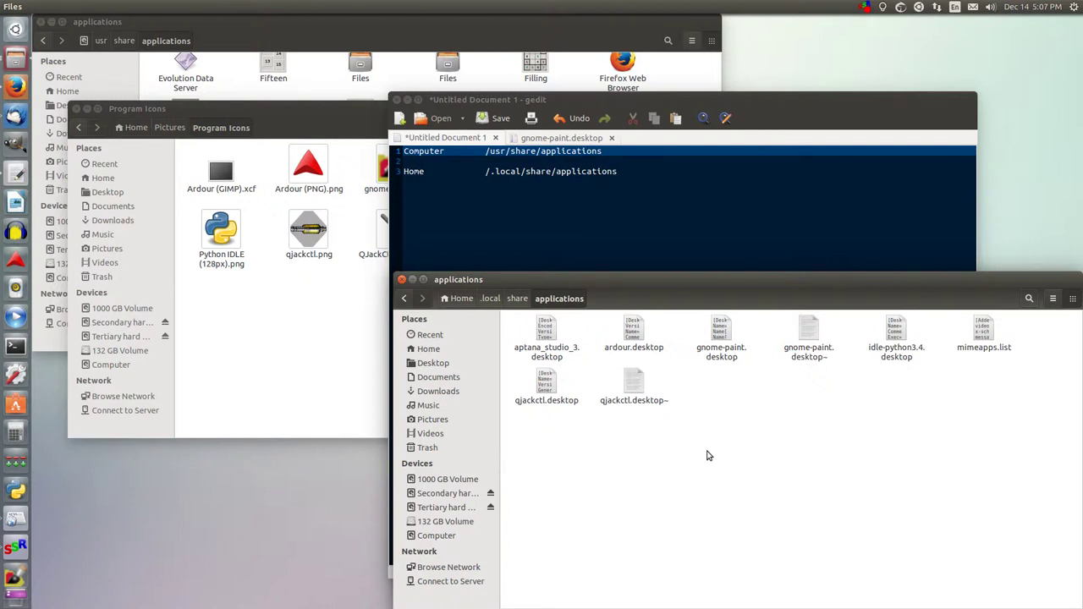
- View the Gnome Paint Drawing Editor.png and Ardour (PNG).png icons, and return to the home .local/share/applications folder
{"action": "left_click", "coordinate": [285, 302]}
{"action": "left_click", "coordinate": [493, 166]}
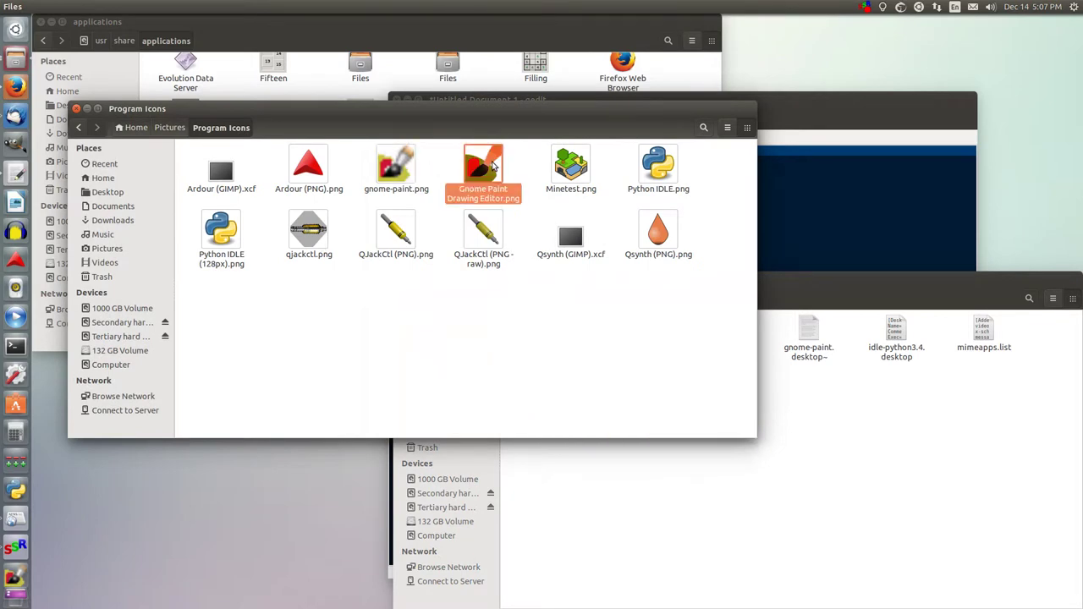
{"action": "double_click", "coordinate": [493, 166]}
{"action": "key", "text": "Escape"}
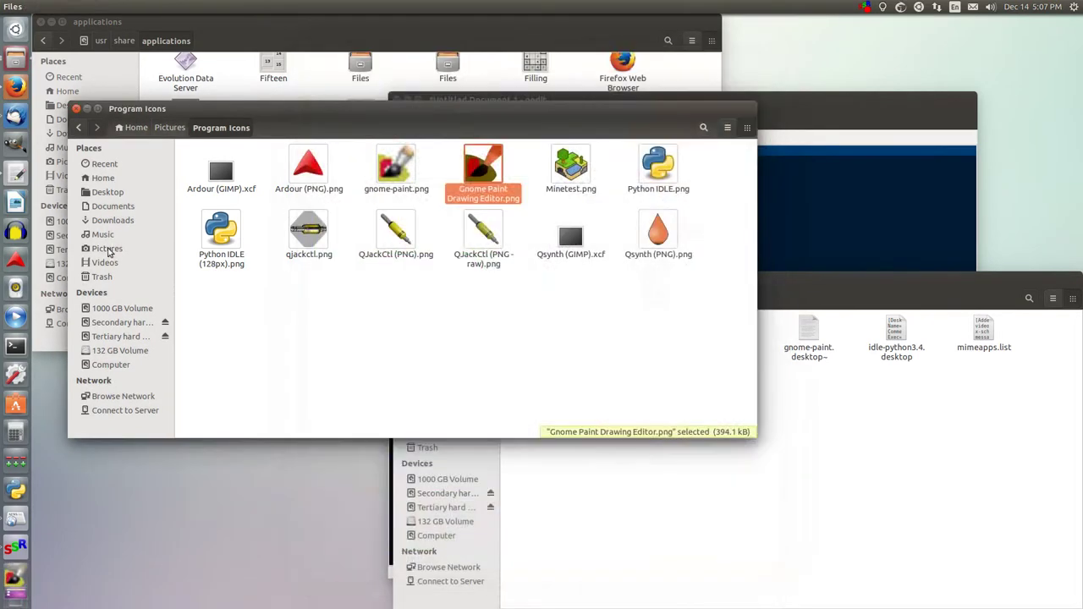
{"action": "double_click", "coordinate": [308, 165]}
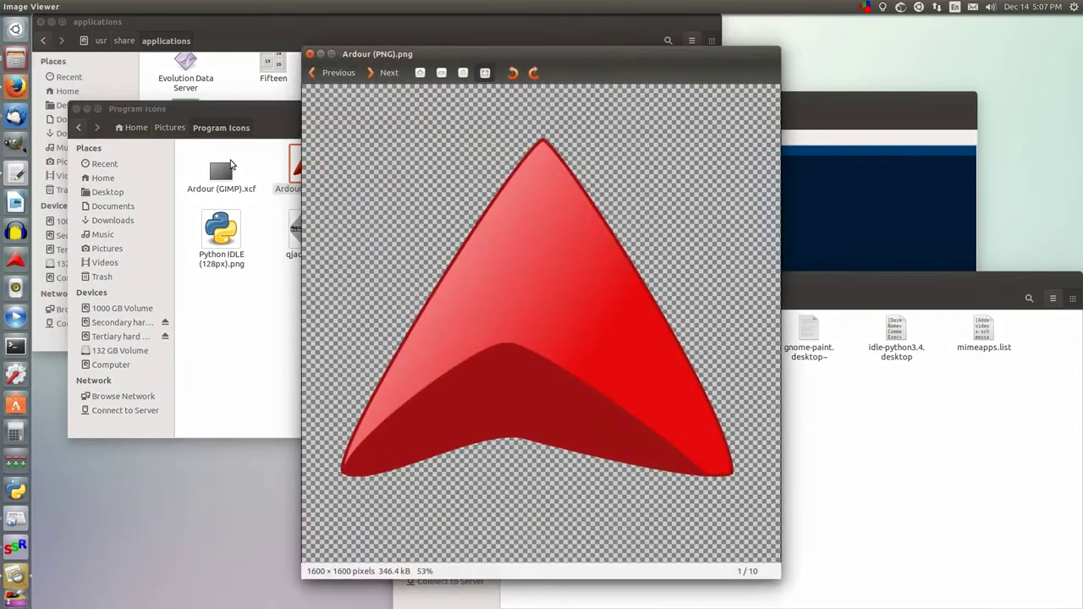
{"action": "left_click", "coordinate": [311, 54]}
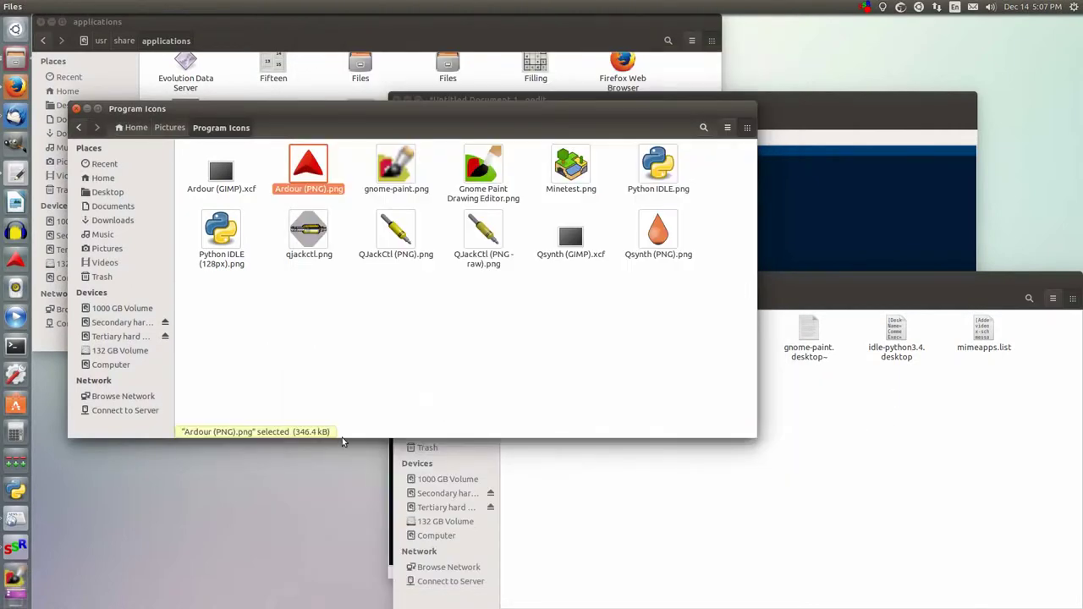
{"action": "left_click", "coordinate": [851, 521]}
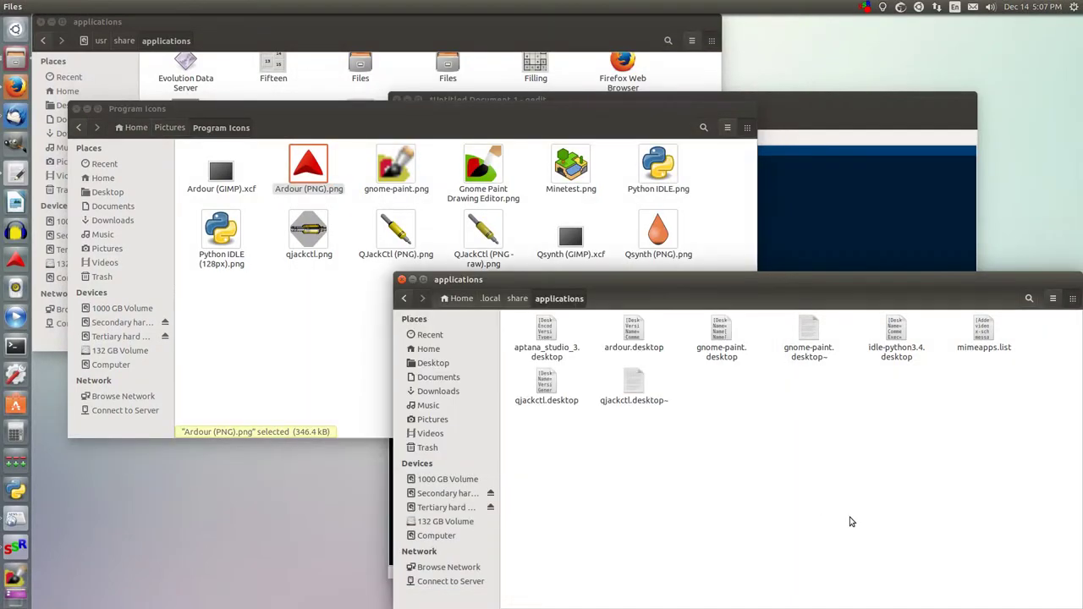